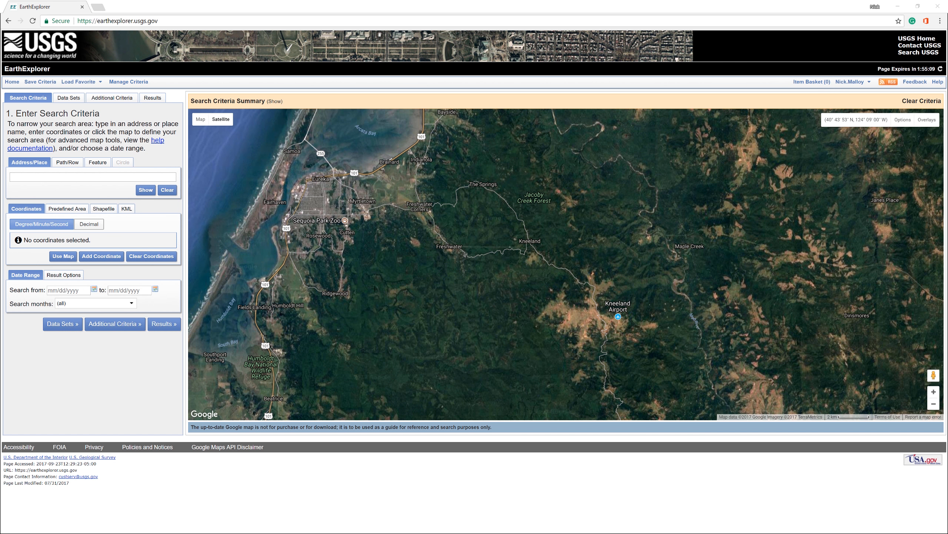
Step: Search the NAIP GEOTIFF data set at a point just northwest of Kneeland Airport and show the footprint of the 28-MAY-16 image
{"action": "left_click", "coordinate": [590, 309]}
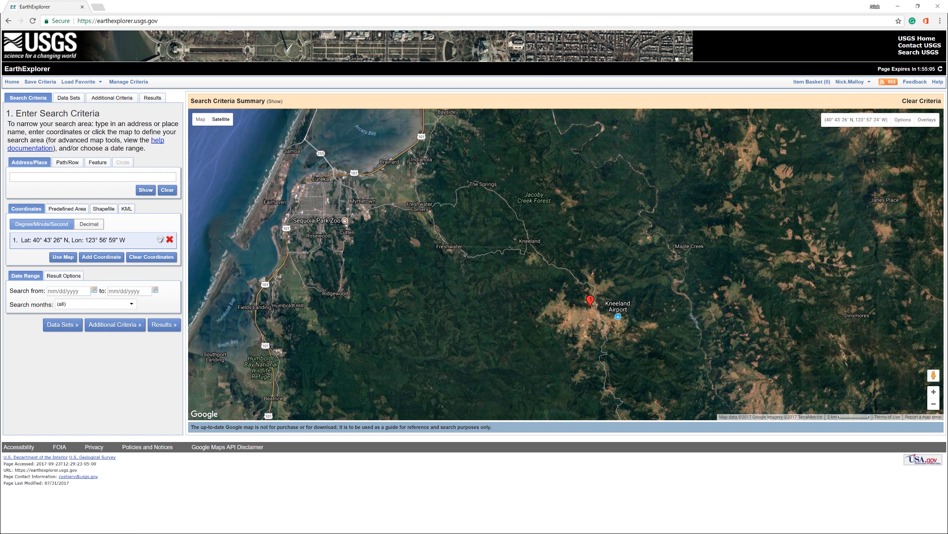
{"action": "left_click", "coordinate": [164, 324]}
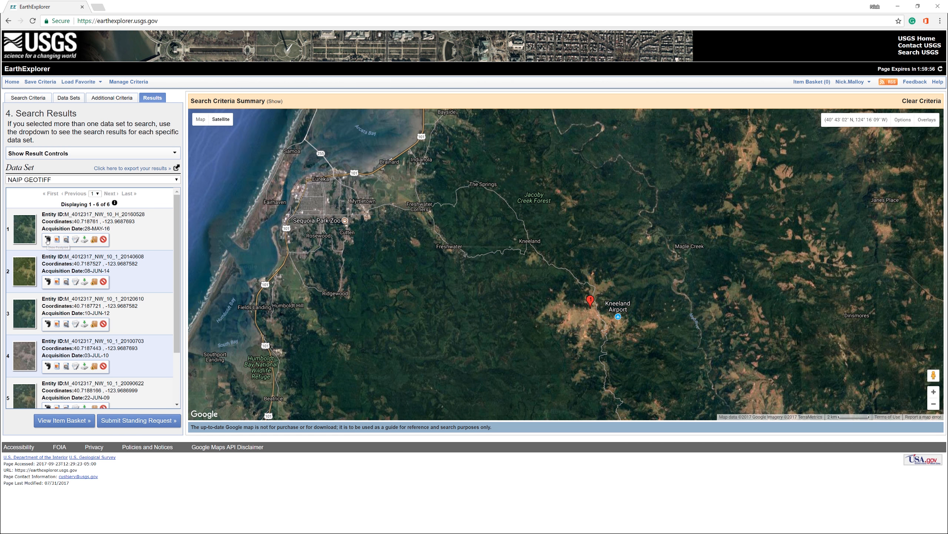
{"action": "left_click", "coordinate": [47, 239]}
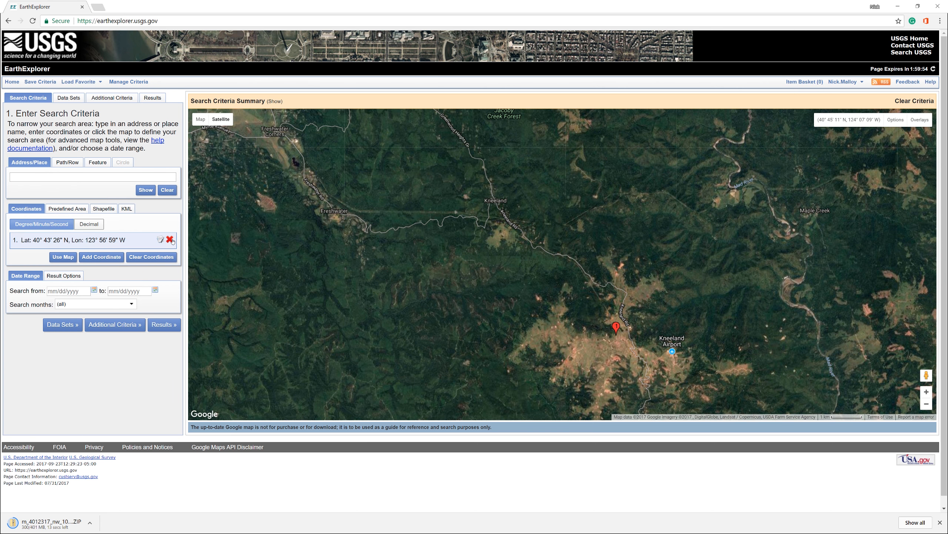
Step: Search at a new point just north of Kneeland and display the footprints of both 28-MAY-16 NAIP images
{"action": "left_click", "coordinate": [485, 190]}
{"action": "left_click", "coordinate": [176, 330]}
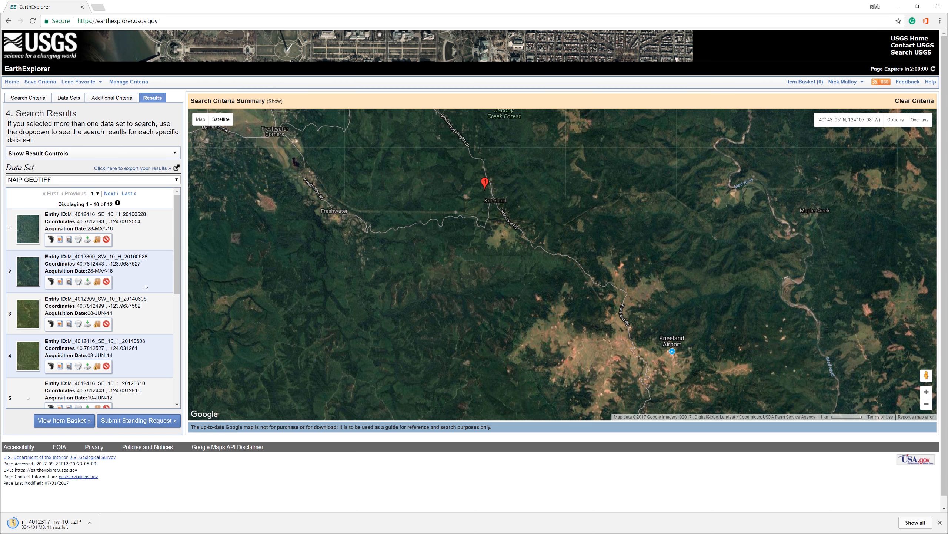
{"action": "left_click", "coordinate": [50, 239]}
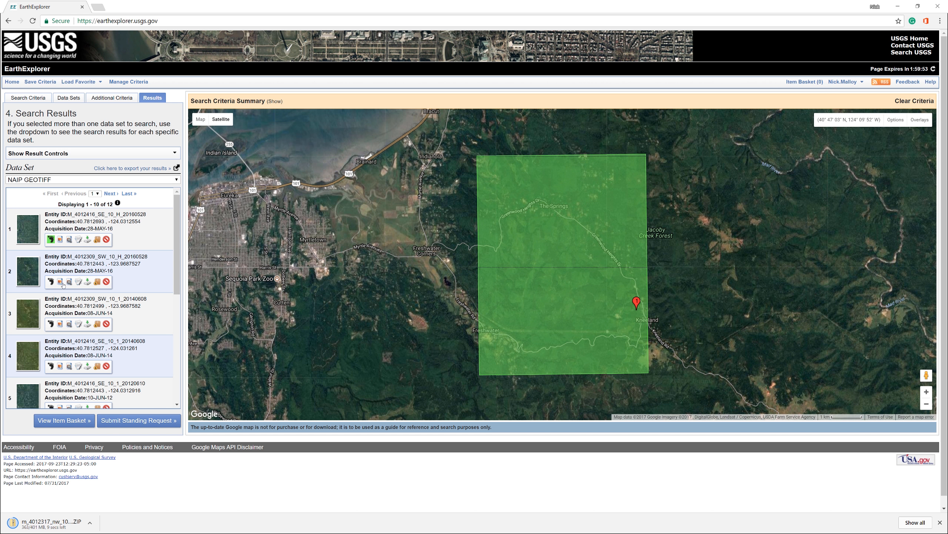
{"action": "left_click", "coordinate": [51, 281]}
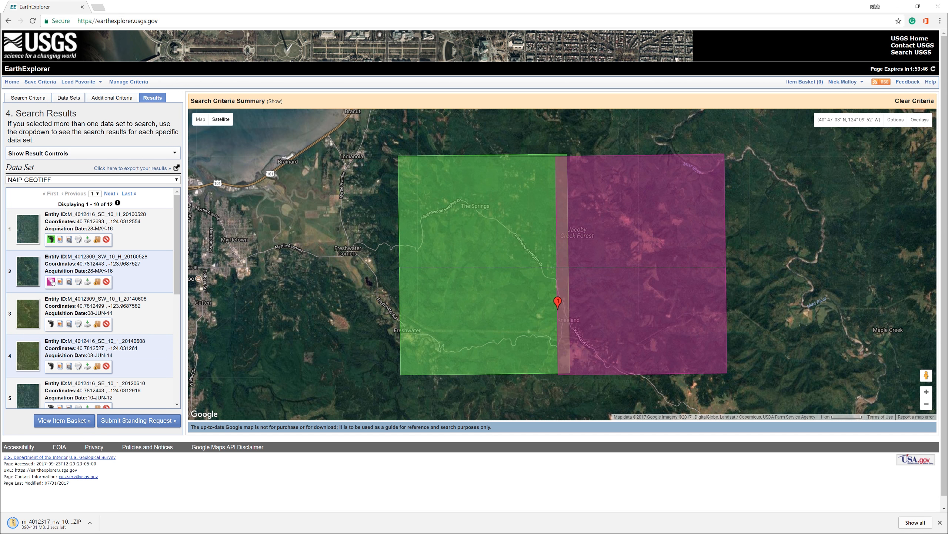
Step: Download the full-resolution files for M_4012416_SE_10_H_20160528 and M_4012309_SW_10_H_20160528
{"action": "left_click", "coordinate": [87, 239]}
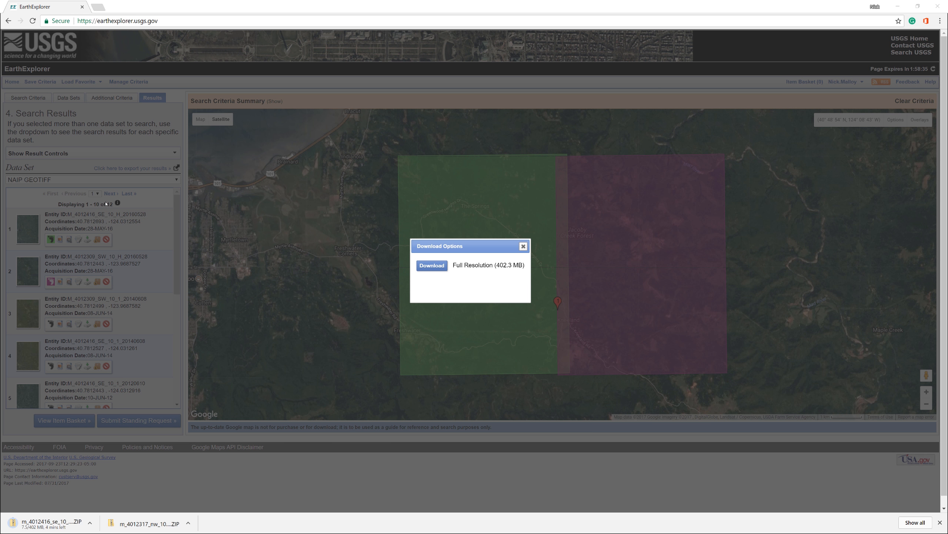
{"action": "left_click", "coordinate": [523, 247]}
{"action": "left_click", "coordinate": [87, 281]}
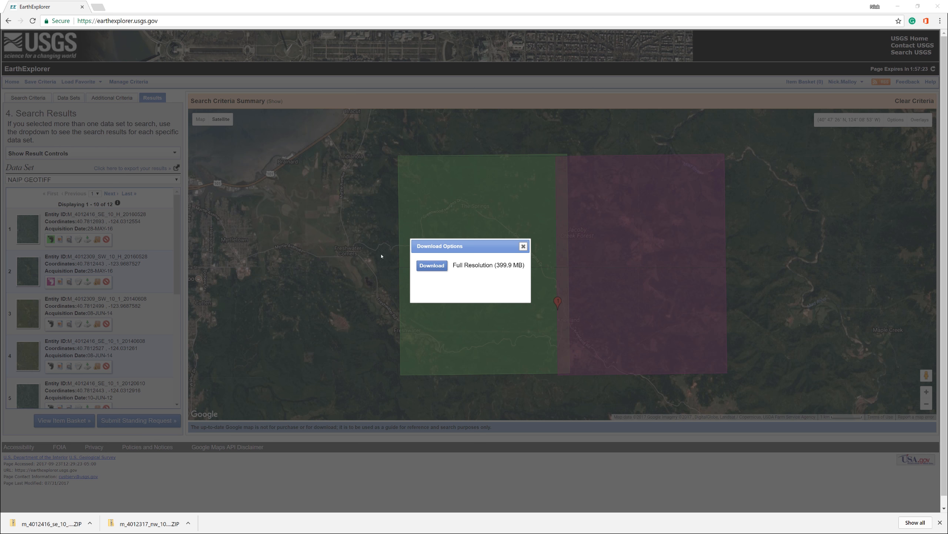
{"action": "left_click", "coordinate": [432, 265]}
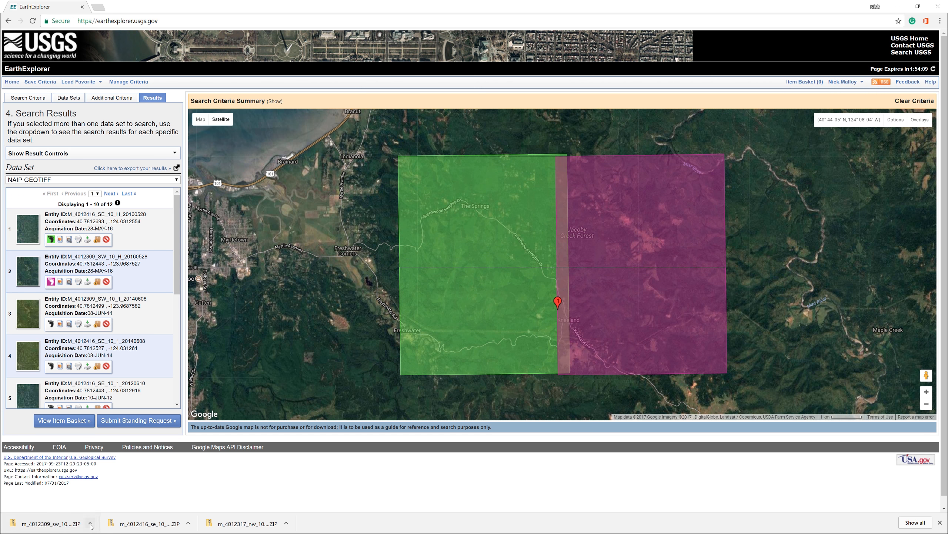
Step: Move the three downloaded m_40 ZIP files from the Downloads folder into the original folder inside MusicFestivalII
{"action": "left_click", "coordinate": [90, 522]}
{"action": "left_click", "coordinate": [112, 494]}
{"action": "left_click_drag", "start_coordinate": [371, 149], "coordinate": [363, 119]}
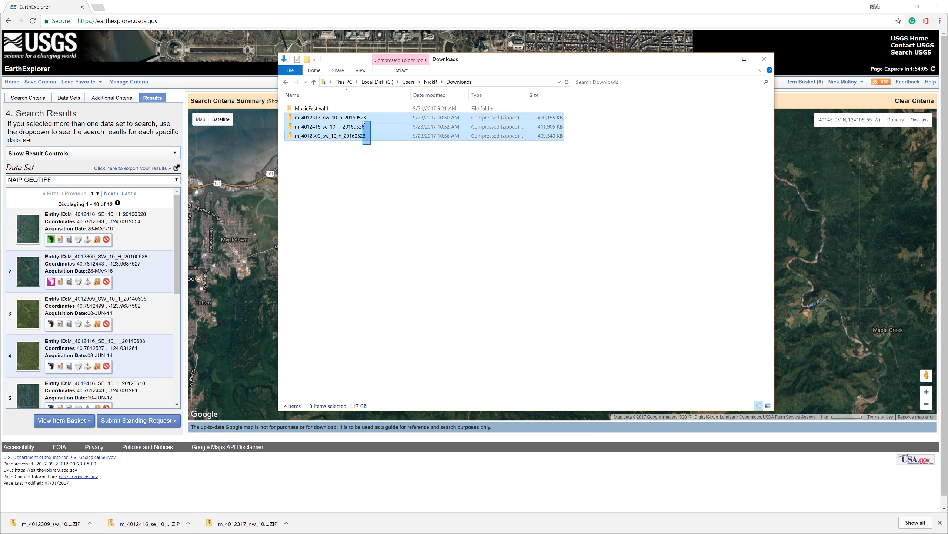
{"action": "right_click", "coordinate": [363, 119]}
{"action": "left_click", "coordinate": [385, 217]}
{"action": "double_click", "coordinate": [316, 108]}
{"action": "double_click", "coordinate": [316, 117]}
{"action": "right_click", "coordinate": [595, 214]}
{"action": "left_click", "coordinate": [628, 276]}
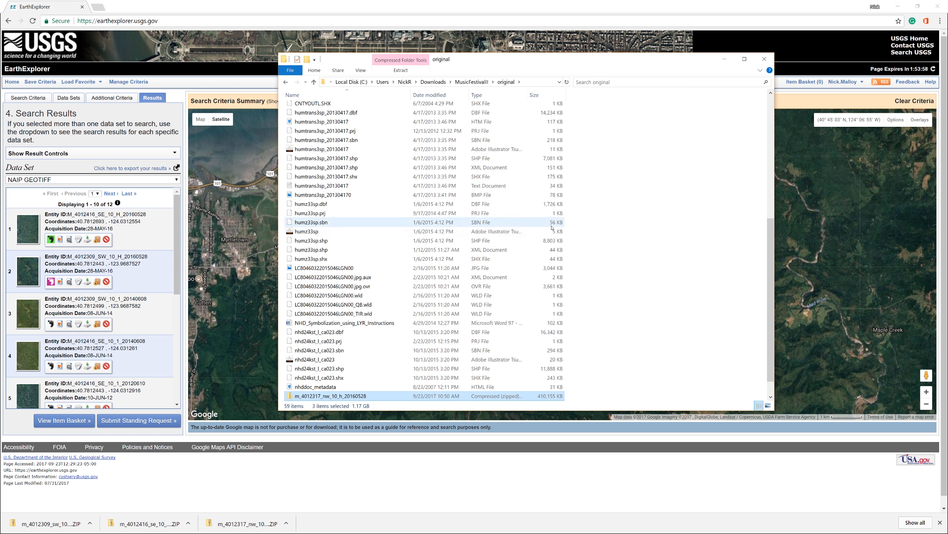
Step: Extract the m_4012317_nw, m_4012416_se and m_4012309_sw ZIP archives directly into the original folder
{"action": "left_click", "coordinate": [360, 377]}
{"action": "right_click", "coordinate": [360, 377]}
{"action": "mouse_move", "coordinate": [424, 227]}
{"action": "left_click", "coordinate": [490, 256]}
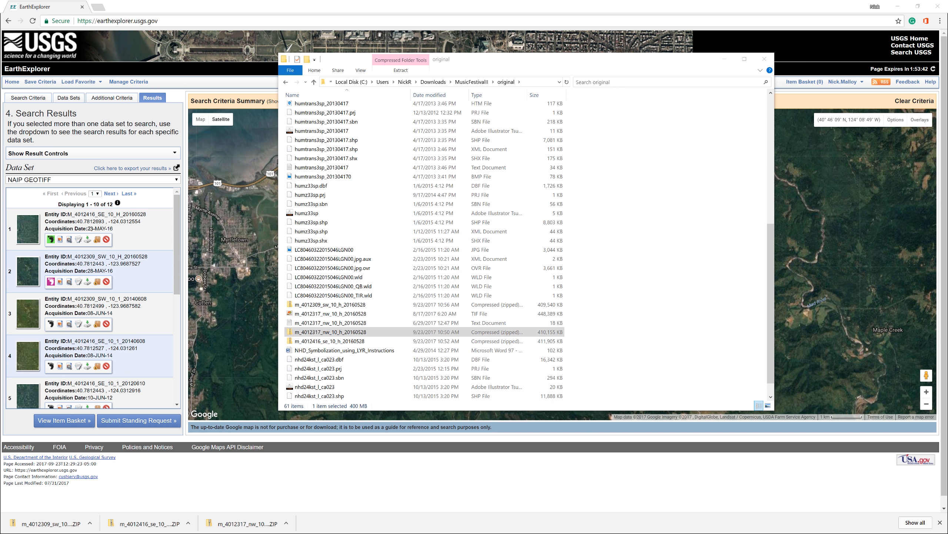
{"action": "left_click", "coordinate": [332, 342]}
{"action": "right_click", "coordinate": [331, 343]}
{"action": "mouse_move", "coordinate": [396, 383]}
{"action": "left_click", "coordinate": [461, 411]}
{"action": "scroll", "coordinate": [320, 283], "scroll_direction": "down", "scroll_amount": 1}
{"action": "right_click", "coordinate": [319, 268]}
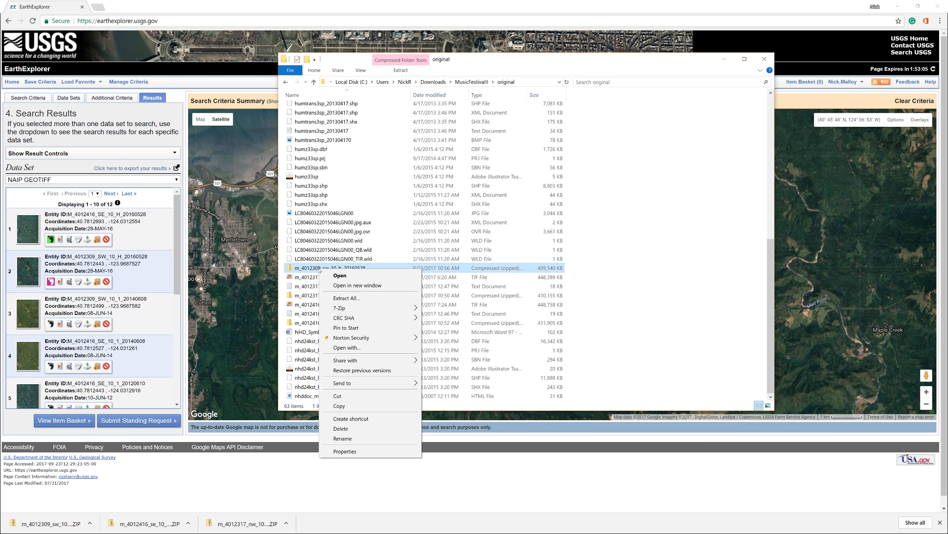
{"action": "mouse_move", "coordinate": [384, 308]}
{"action": "left_click", "coordinate": [449, 337]}
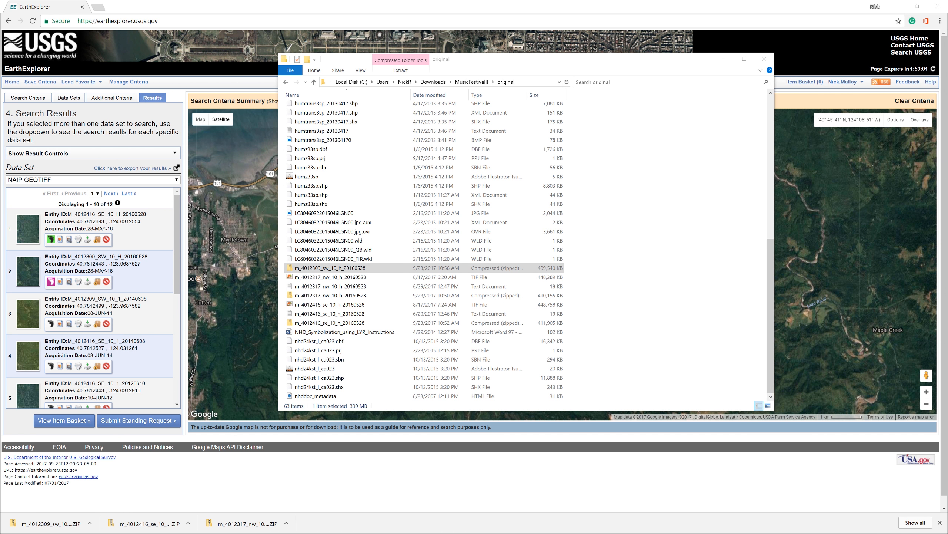
Step: Delete the three m_40 ZIP archives from the original folder, keeping the extracted TIF and text files
{"action": "right_click", "coordinate": [314, 287]}
{"action": "left_click", "coordinate": [335, 448]}
{"action": "right_click", "coordinate": [335, 304]}
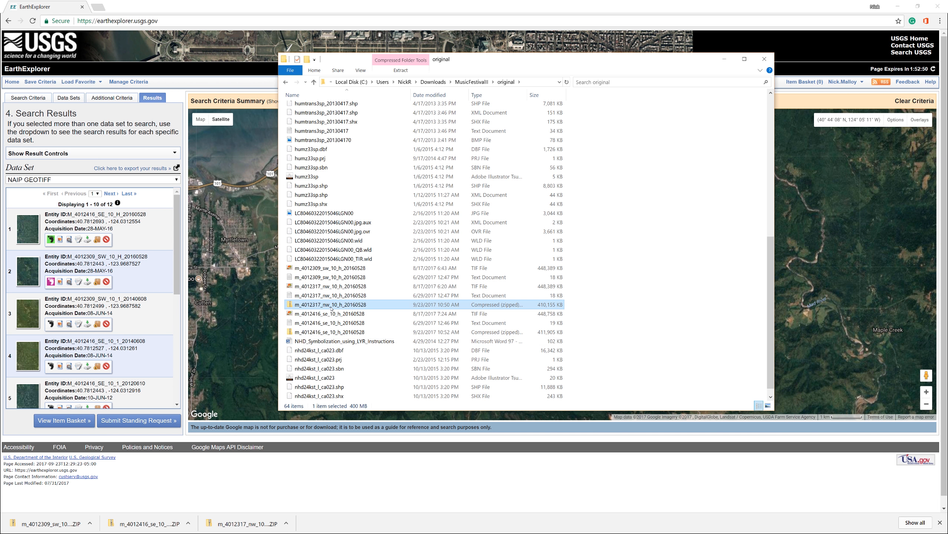
{"action": "left_click", "coordinate": [335, 464]}
{"action": "right_click", "coordinate": [335, 322]}
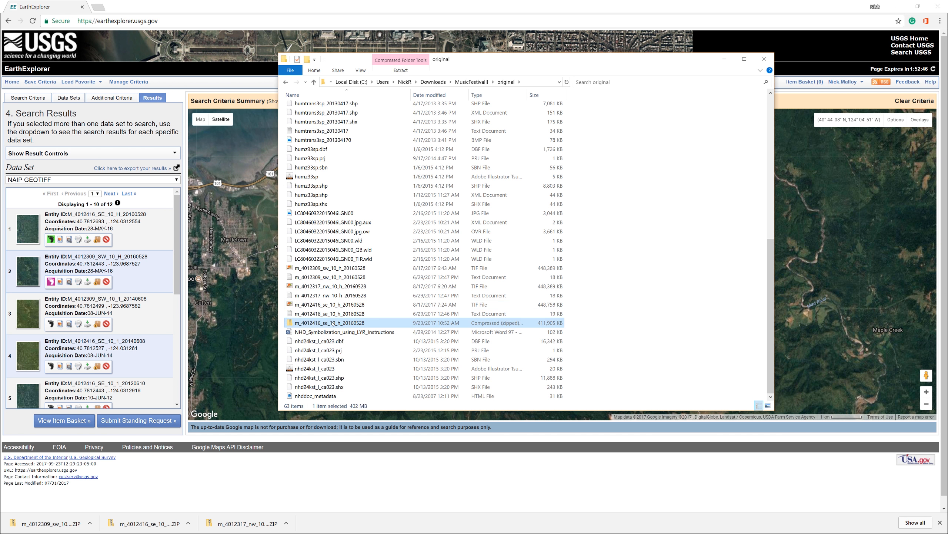
{"action": "left_click", "coordinate": [346, 483]}
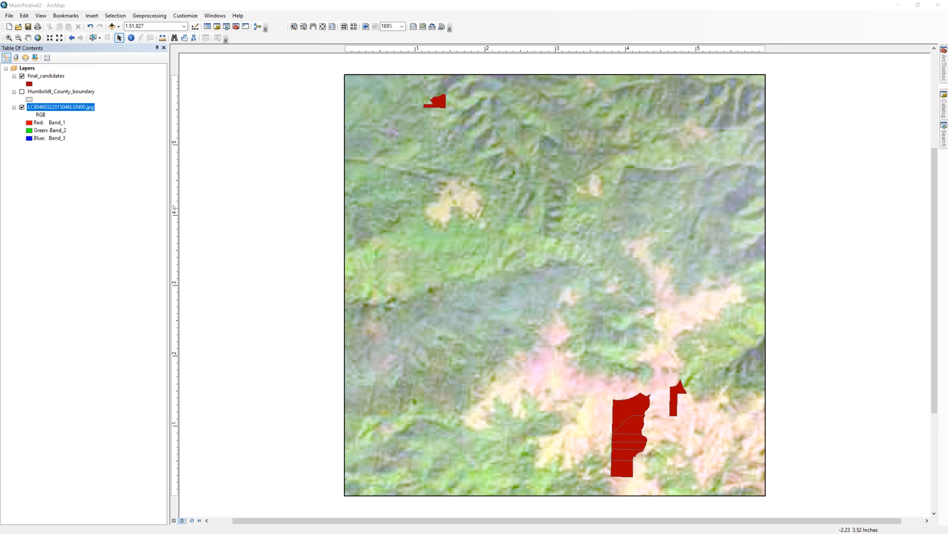
Step: In ArcMap, refresh the original folder and add the three m_40 TIF images to the map, building pyramids with Nearest Neighbor resampling
{"action": "left_click", "coordinate": [943, 104]}
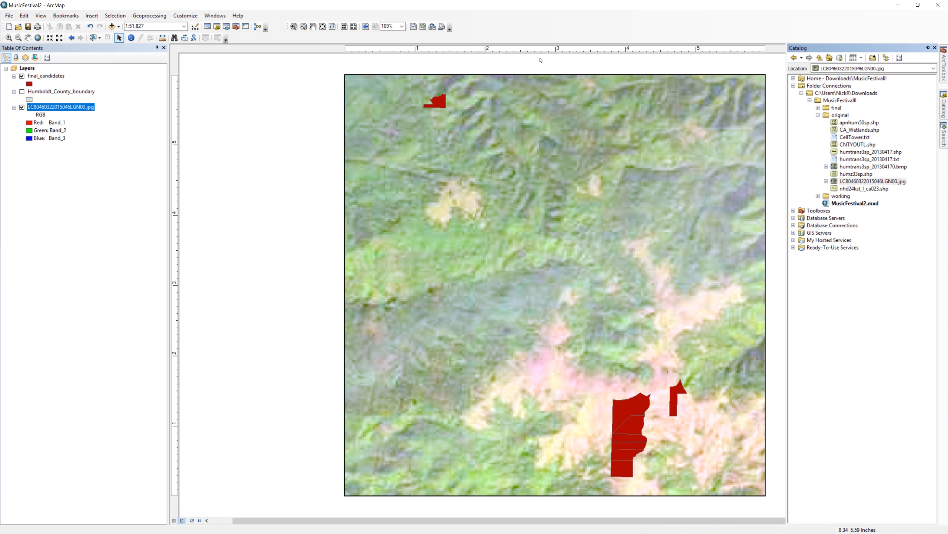
{"action": "right_click", "coordinate": [840, 116]}
{"action": "left_click_drag", "start_coordinate": [859, 203], "coordinate": [733, 196]}
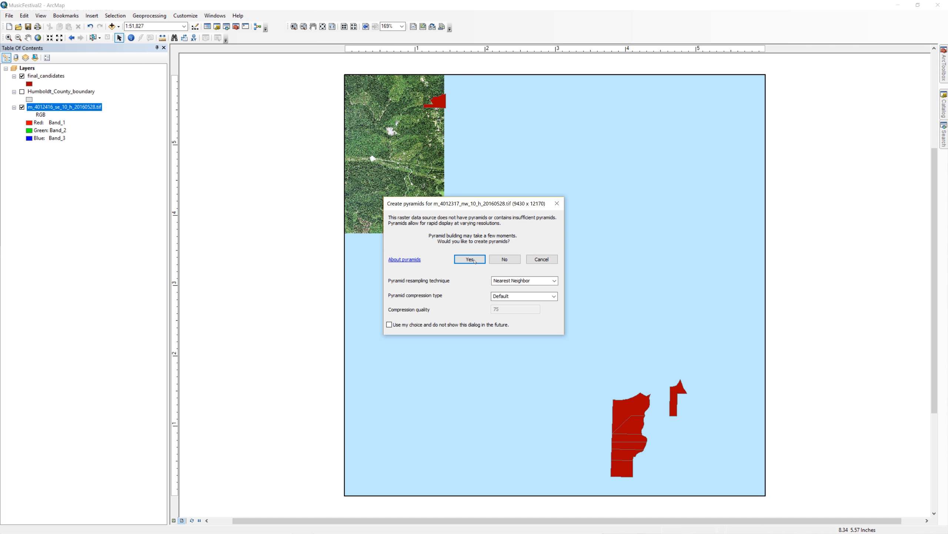
{"action": "left_click", "coordinate": [470, 259]}
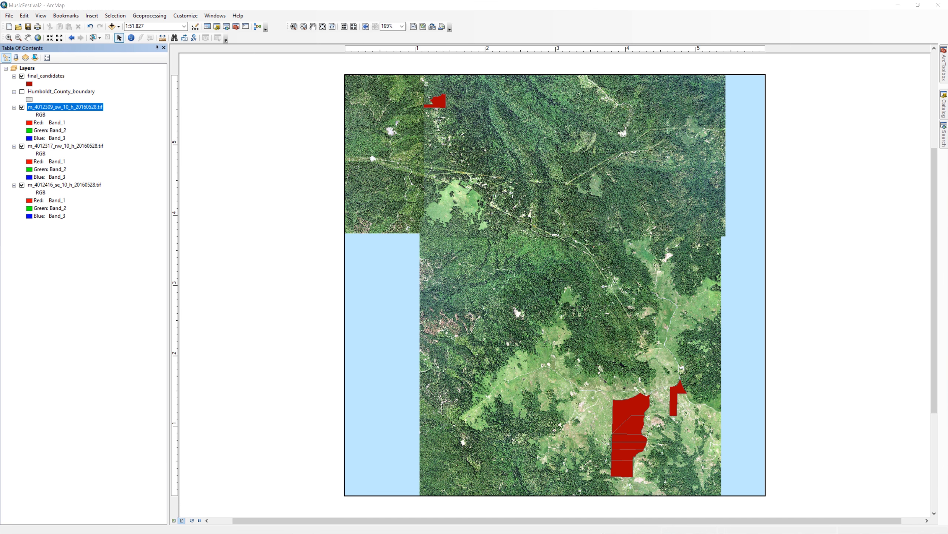
Step: Frame the map at about 1:16,282 on the two southern groups of final_candidates parcels, leaving space below them
{"action": "left_click", "coordinate": [45, 76]}
{"action": "left_click", "coordinate": [8, 38]}
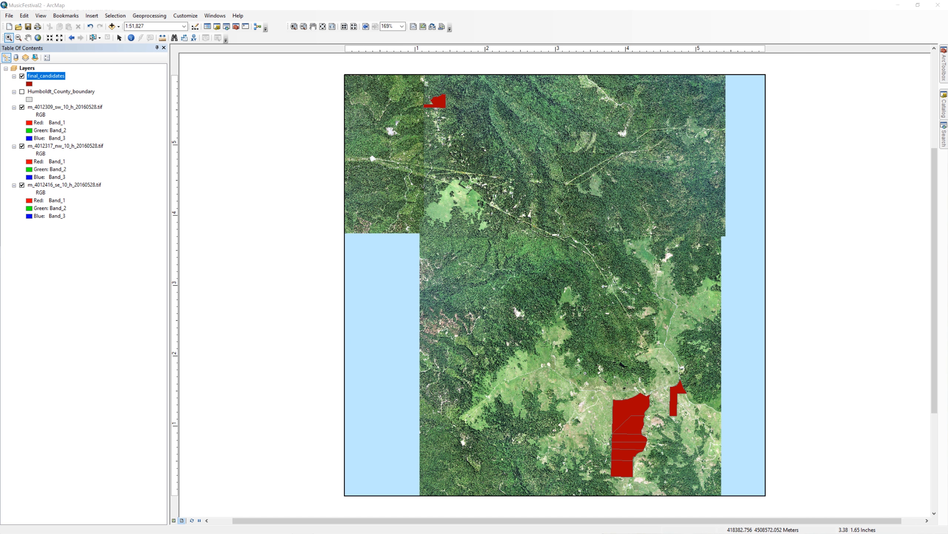
{"action": "left_click_drag", "start_coordinate": [585, 359], "coordinate": [693, 488]}
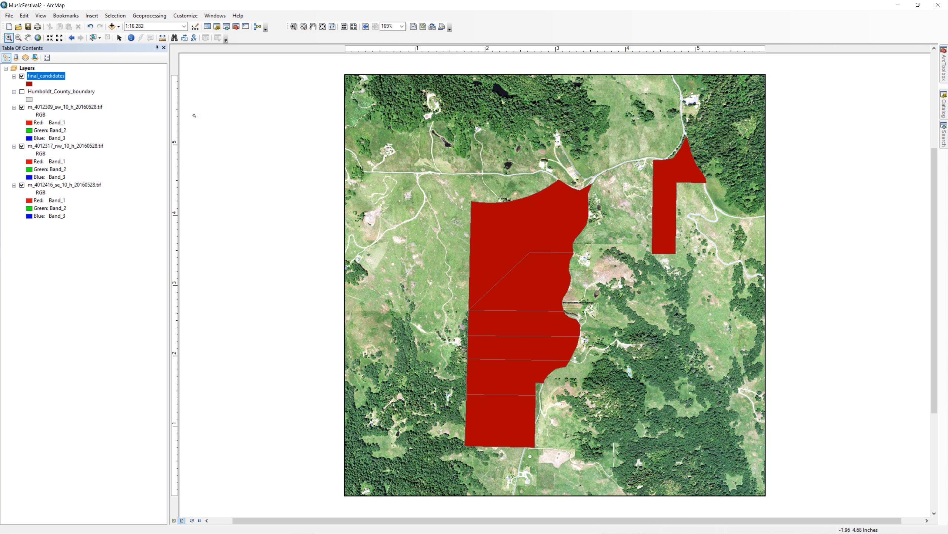
{"action": "left_click", "coordinate": [28, 37]}
{"action": "left_click_drag", "start_coordinate": [370, 245], "coordinate": [352, 205]}
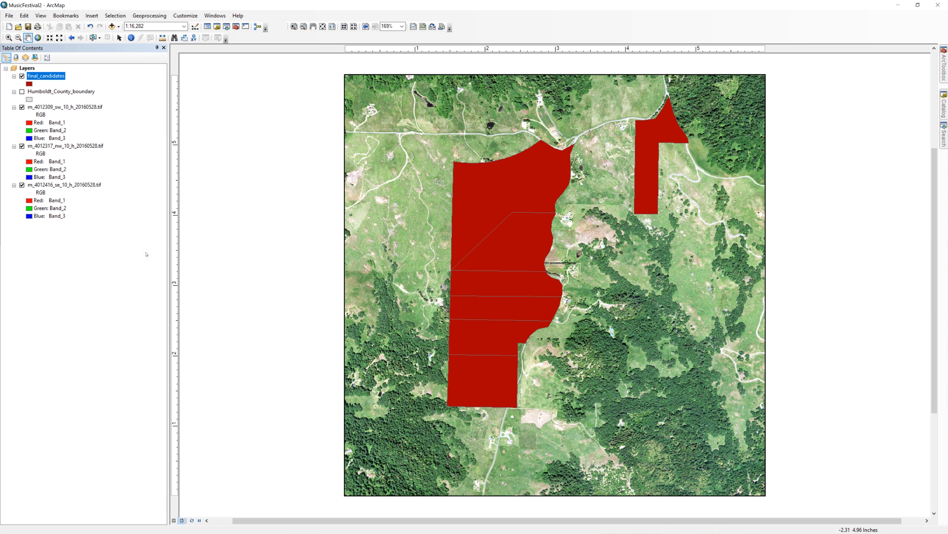
Step: Display the Draw toolbar and dock it below the map layout
{"action": "right_click", "coordinate": [498, 17]}
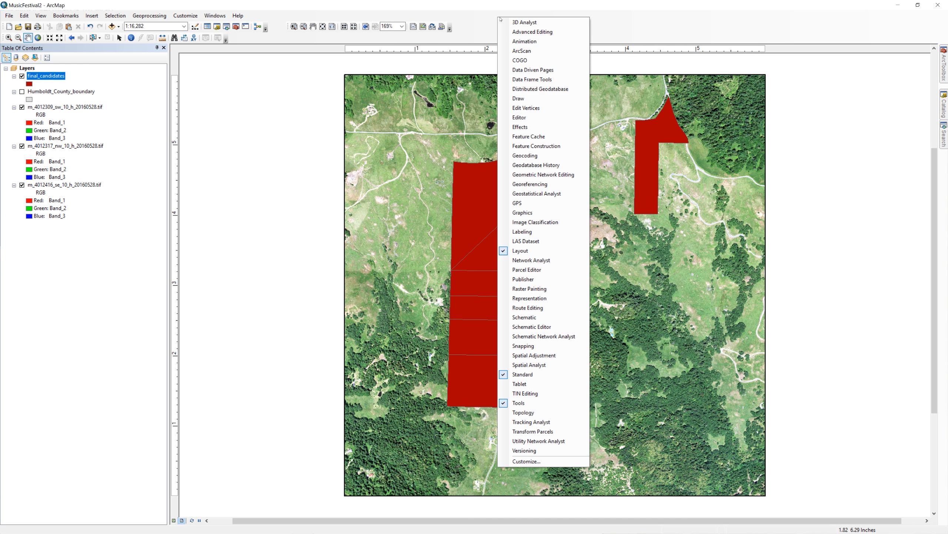
{"action": "left_click", "coordinate": [522, 98]}
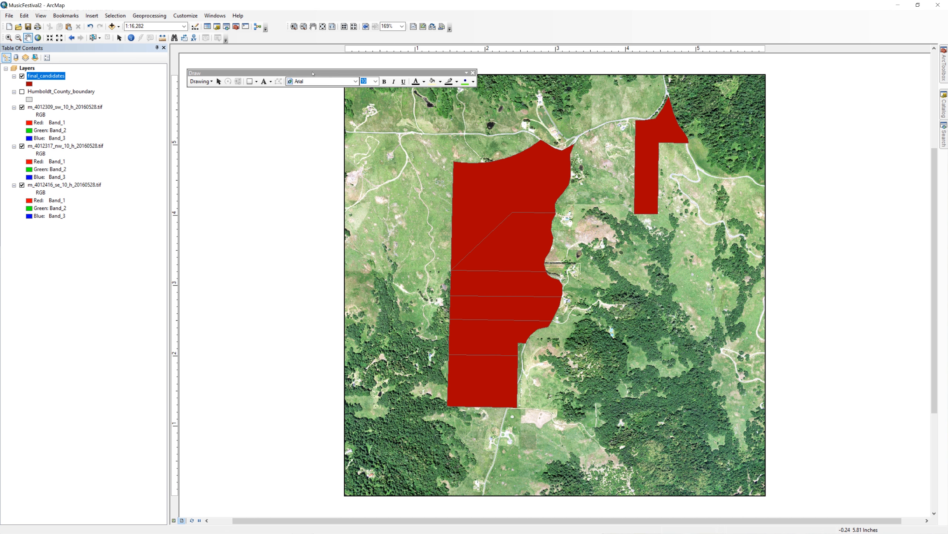
{"action": "mouse_move", "coordinate": [312, 74]}
{"action": "left_mouse_down"}
{"action": "mouse_move", "coordinate": [372, 125]}
{"action": "mouse_move", "coordinate": [490, 290]}
{"action": "mouse_move", "coordinate": [516, 382]}
{"action": "mouse_move", "coordinate": [520, 520]}
{"action": "left_mouse_up"}
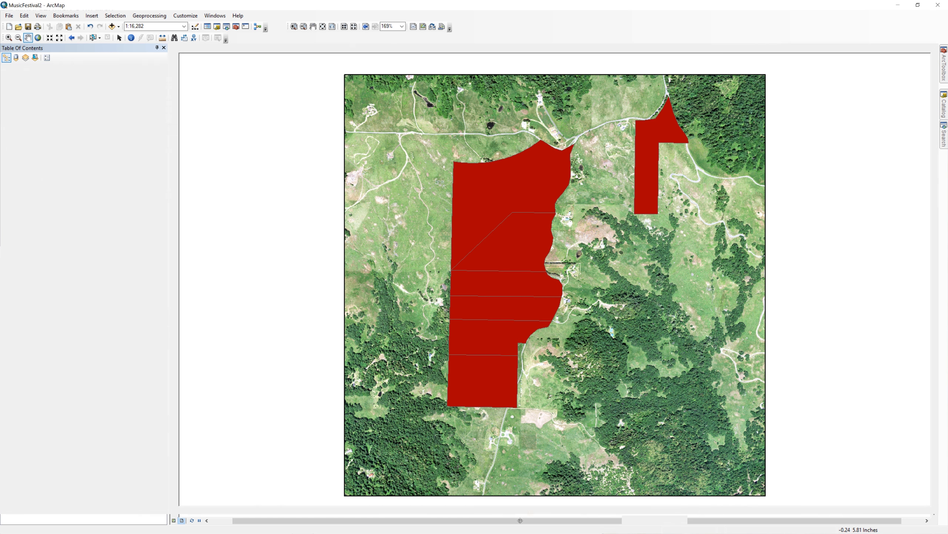
Step: Draw a rectangle about 6 in wide and 0.74 in high across the lower edge of the data frame
{"action": "left_click", "coordinate": [468, 520]}
{"action": "left_click", "coordinate": [481, 443]}
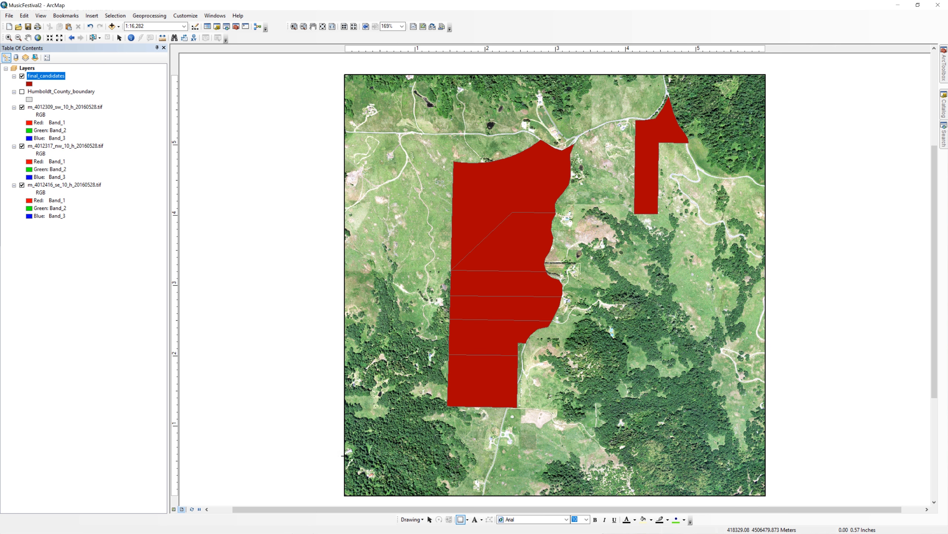
{"action": "left_click_drag", "start_coordinate": [343, 444], "coordinate": [766, 496]}
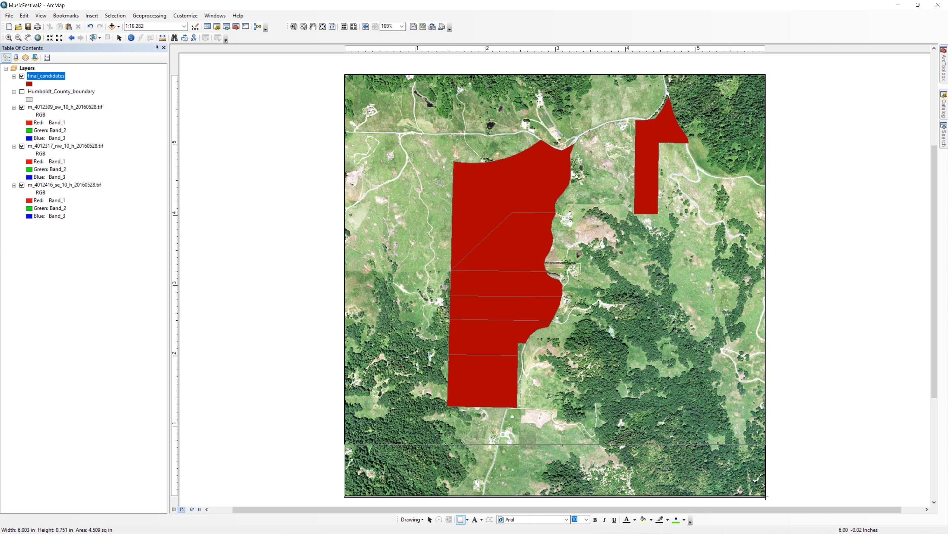
Step: Give the rectangle a light tan fill and a thicker dark green outline
{"action": "right_click", "coordinate": [371, 458]}
{"action": "left_click", "coordinate": [399, 525]}
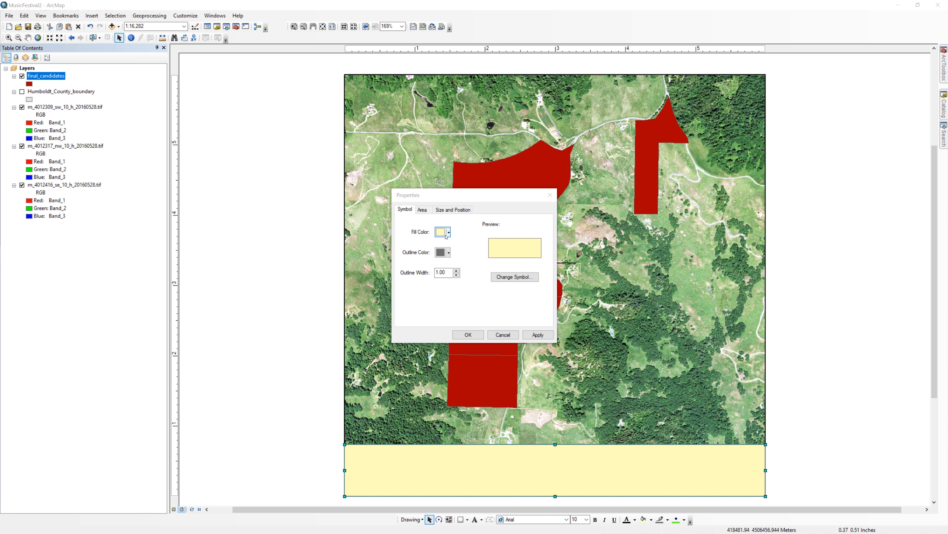
{"action": "left_click", "coordinate": [448, 232]}
{"action": "left_click", "coordinate": [462, 254]}
{"action": "left_click", "coordinate": [538, 335]}
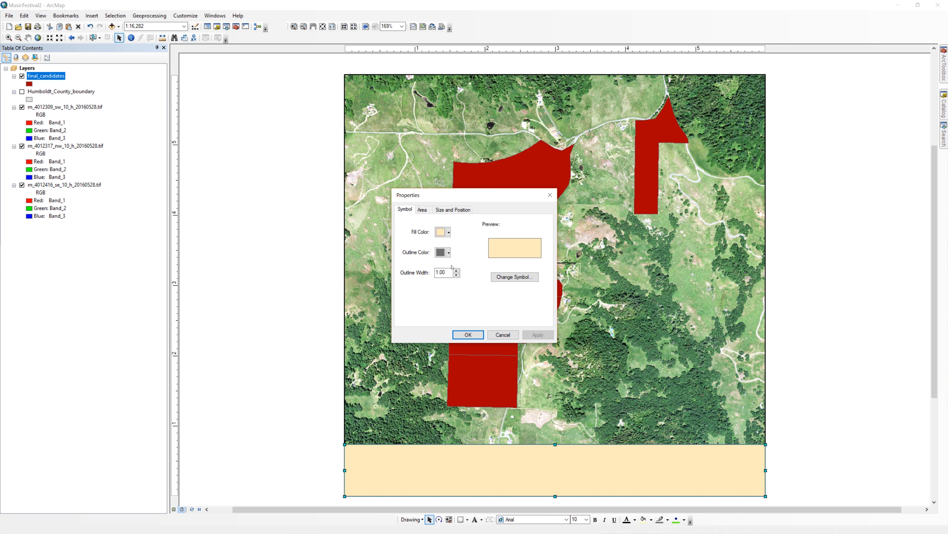
{"action": "left_click", "coordinate": [448, 252]}
{"action": "left_click", "coordinate": [493, 314]}
{"action": "left_click", "coordinate": [538, 335]}
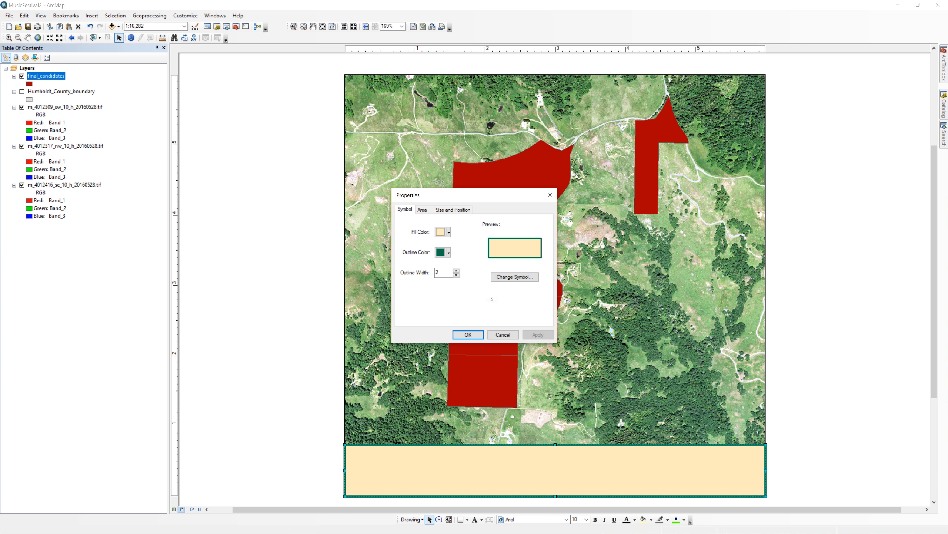
{"action": "left_click", "coordinate": [457, 270]}
Step: Position the rectangle at X 0 in, Y 0 in and set its width to 6 in and height to 0.75 in
{"action": "left_click", "coordinate": [453, 209]}
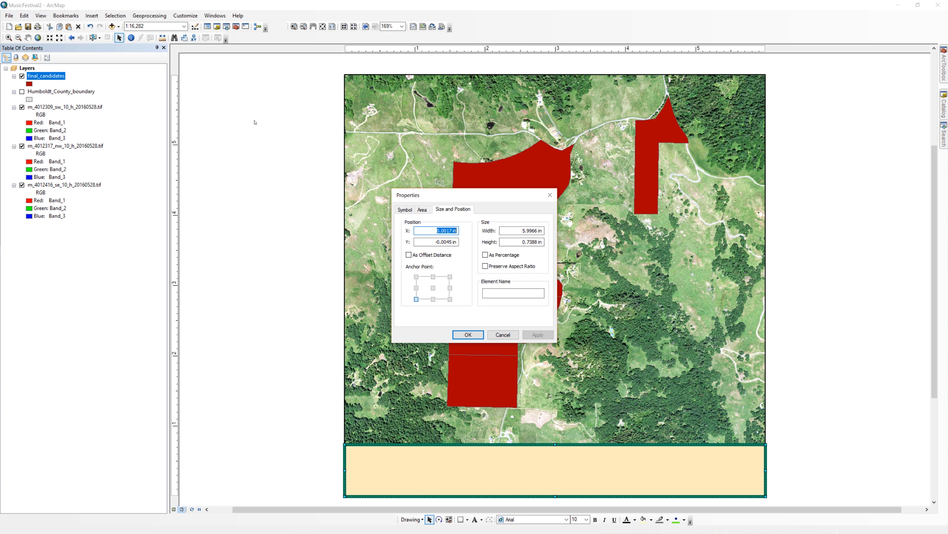
{"action": "type", "text": "0"}
{"action": "key", "text": "Tab"}
{"action": "type", "text": "0"}
{"action": "key", "text": "Tab"}
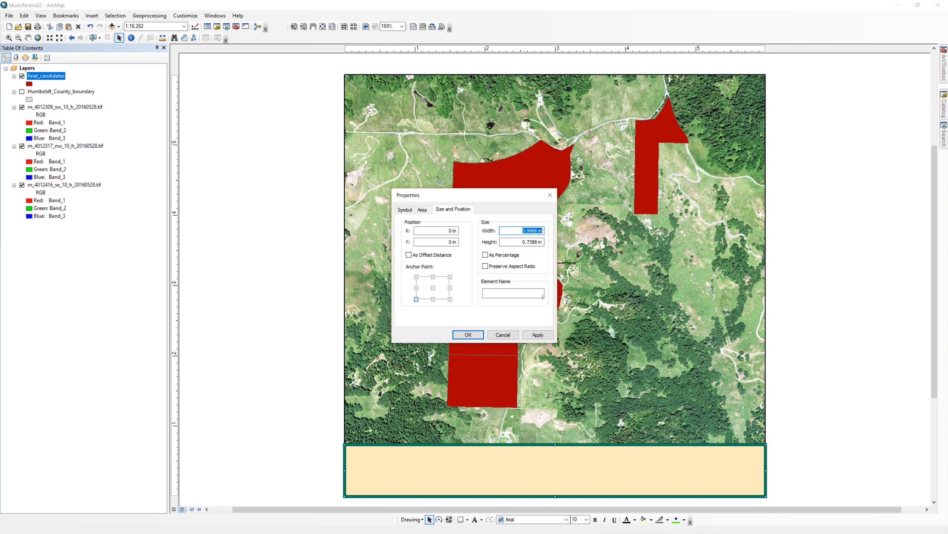
{"action": "type", "text": "6"}
{"action": "key", "text": "Tab"}
{"action": "type", "text": ".75"}
{"action": "left_click", "coordinate": [538, 335]}
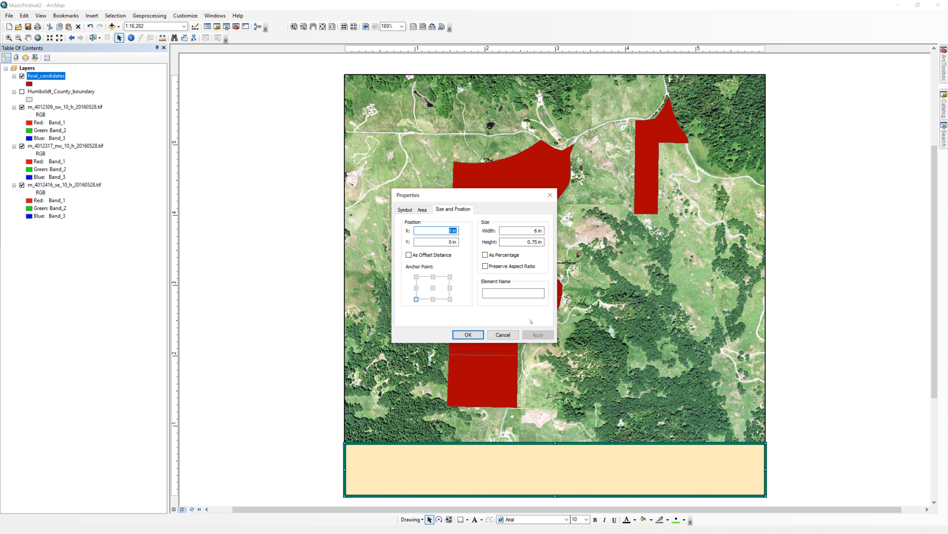
{"action": "left_click", "coordinate": [468, 335]}
Step: Insert the ESRI North 5 north arrow into the map layout
{"action": "left_click", "coordinate": [92, 15]}
{"action": "left_click", "coordinate": [113, 86]}
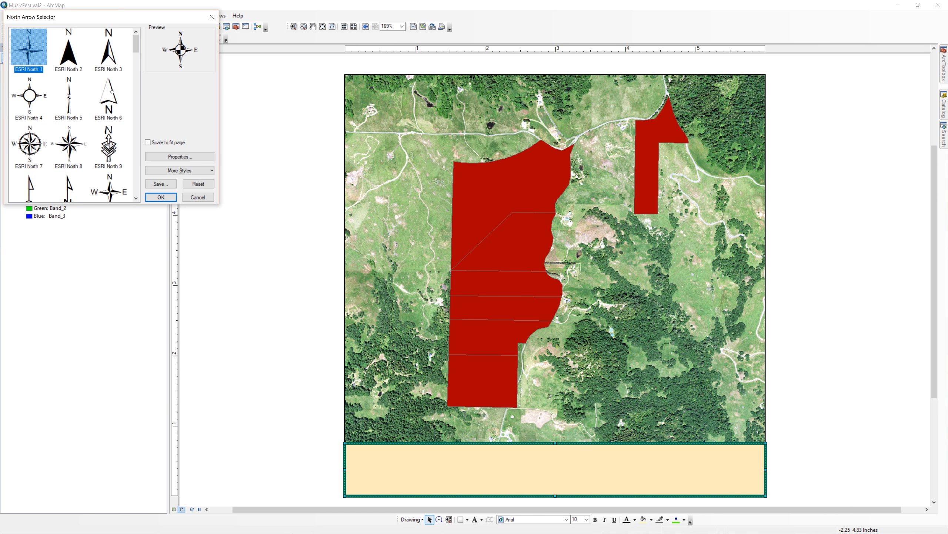
{"action": "double_click", "coordinate": [68, 95]}
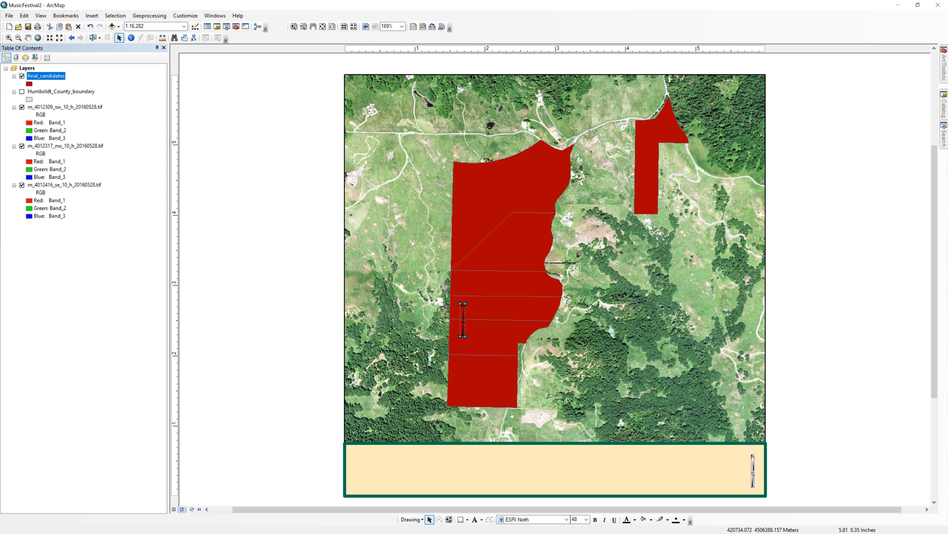
Step: Set the north arrow's colour to dark green
{"action": "double_click", "coordinate": [753, 470]}
{"action": "left_click", "coordinate": [545, 316]}
{"action": "left_click", "coordinate": [564, 378]}
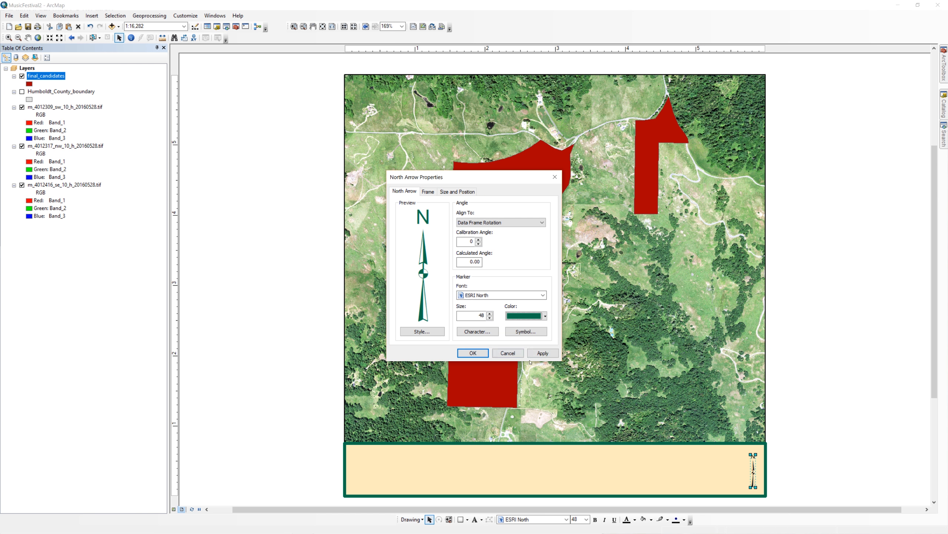
{"action": "left_click", "coordinate": [543, 353]}
{"action": "left_click", "coordinate": [473, 352]}
{"action": "left_click", "coordinate": [272, 203]}
Step: Insert an alternating scale bar and place it inside the tan rectangle beneath the map imagery
{"action": "left_click", "coordinate": [92, 15]}
{"action": "left_click", "coordinate": [100, 95]}
{"action": "double_click", "coordinate": [56, 146]}
{"action": "left_click_drag", "start_coordinate": [532, 275], "coordinate": [401, 475]}
Step: Set the scale bar's division units to Yards and colour its unit label dark green
{"action": "double_click", "coordinate": [401, 475]}
{"action": "left_click", "coordinate": [493, 329]}
{"action": "left_click", "coordinate": [567, 268]}
{"action": "left_click", "coordinate": [611, 329]}
{"action": "left_click", "coordinate": [544, 392]}
{"action": "left_click", "coordinate": [454, 294]}
{"action": "left_click", "coordinate": [430, 365]}
{"action": "left_click", "coordinate": [543, 365]}
Step: Colour the scale bar's numbers and its bar dark green
{"action": "left_click", "coordinate": [450, 180]}
{"action": "left_click", "coordinate": [492, 251]}
{"action": "left_click", "coordinate": [567, 267]}
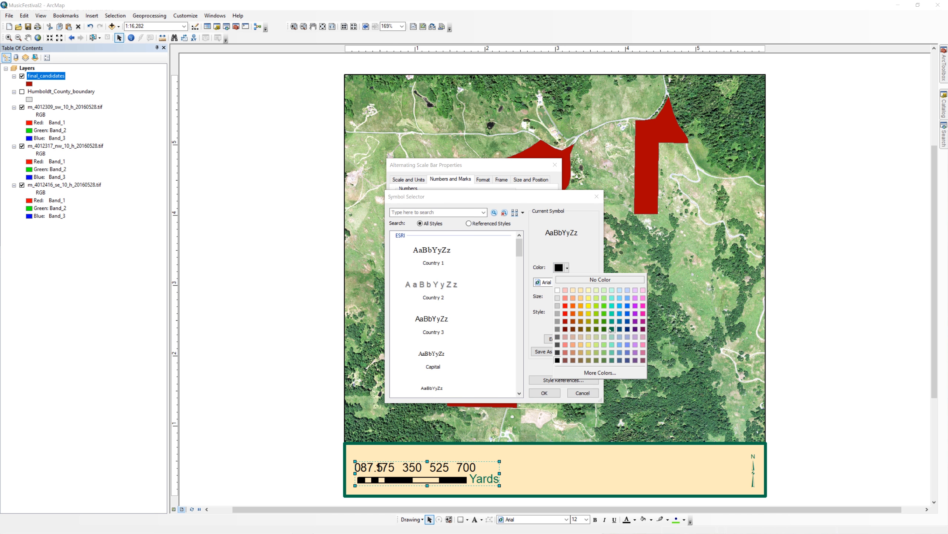
{"action": "left_click", "coordinate": [488, 180]}
{"action": "left_click", "coordinate": [448, 247]}
{"action": "left_click", "coordinate": [474, 308]}
{"action": "left_click", "coordinate": [543, 365]}
Step: Set the outline of the scale bar's second bar symbol to No Color
{"action": "left_click", "coordinate": [502, 179]}
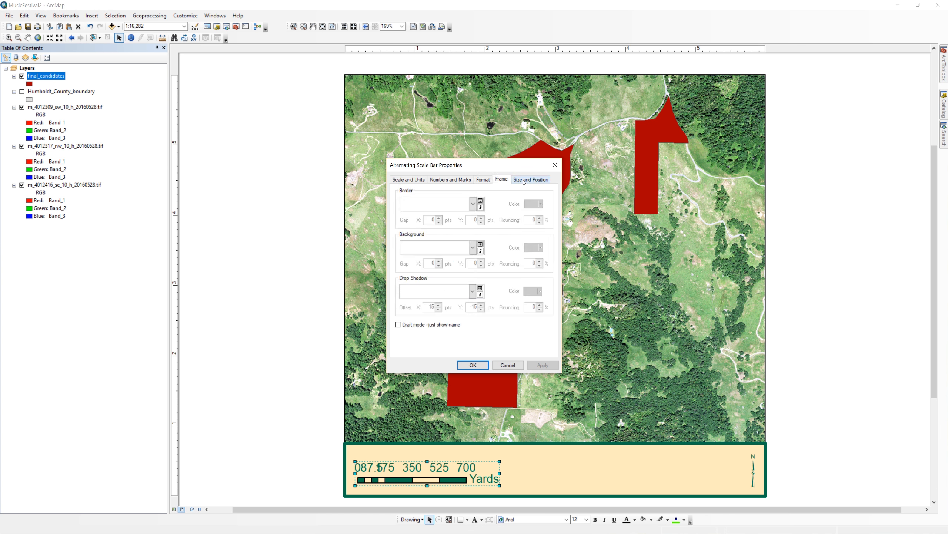
{"action": "left_click", "coordinate": [483, 179]}
{"action": "left_click", "coordinate": [450, 179]}
{"action": "left_click", "coordinate": [409, 179]}
{"action": "left_click", "coordinate": [483, 179]}
{"action": "left_click", "coordinate": [491, 260]}
{"action": "left_click", "coordinate": [582, 299]}
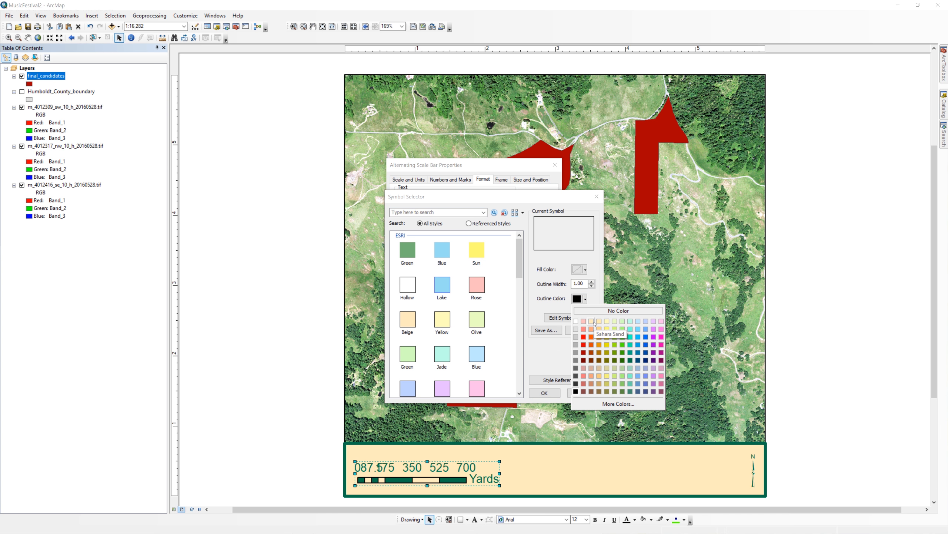
{"action": "left_click", "coordinate": [616, 312]}
{"action": "left_click", "coordinate": [545, 393]}
{"action": "left_click", "coordinate": [542, 365]}
Step: Give both of the scale bar's bar symbols a dark green outline
{"action": "left_click", "coordinate": [492, 260]}
{"action": "left_click", "coordinate": [582, 298]}
{"action": "left_click", "coordinate": [633, 360]}
{"action": "left_click", "coordinate": [544, 392]}
{"action": "left_click", "coordinate": [543, 365]}
{"action": "left_click", "coordinate": [491, 247]}
{"action": "left_click", "coordinate": [581, 298]}
{"action": "left_click", "coordinate": [632, 360]}
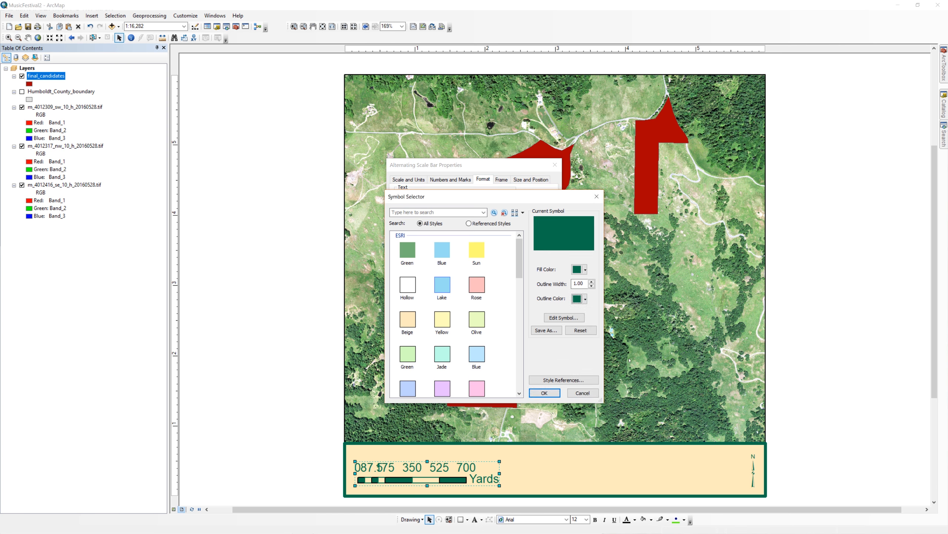
Step: Widen the scale bar until it spans 1,000 yards and center it vertically in the tan rectangle
{"action": "left_click_drag", "start_coordinate": [511, 475], "coordinate": [522, 474]}
{"action": "mouse_move", "coordinate": [522, 474]}
{"action": "left_mouse_down"}
{"action": "mouse_move", "coordinate": [551, 474]}
{"action": "mouse_move", "coordinate": [538, 476]}
{"action": "left_mouse_up"}
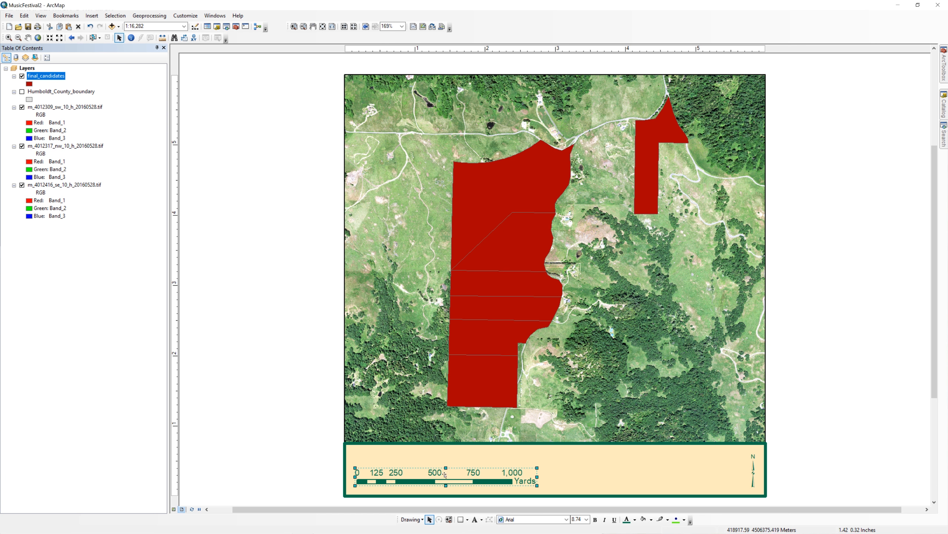
{"action": "left_click_drag", "start_coordinate": [463, 479], "coordinate": [464, 471]}
{"action": "left_click", "coordinate": [199, 383]}
Step: Give the data frame a thicker border coloured the same dark green as the map elements
{"action": "right_click", "coordinate": [27, 68]}
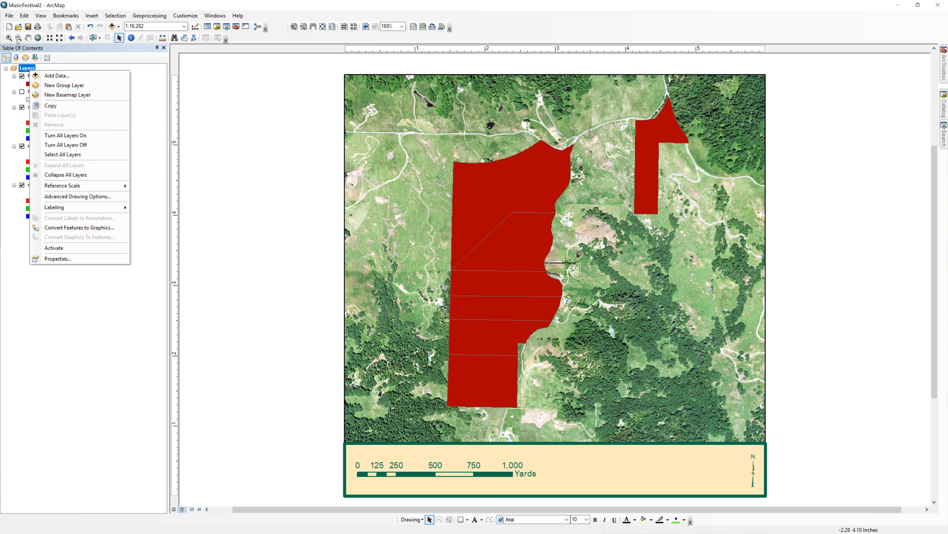
{"action": "left_click", "coordinate": [65, 258]}
{"action": "left_click", "coordinate": [519, 152]}
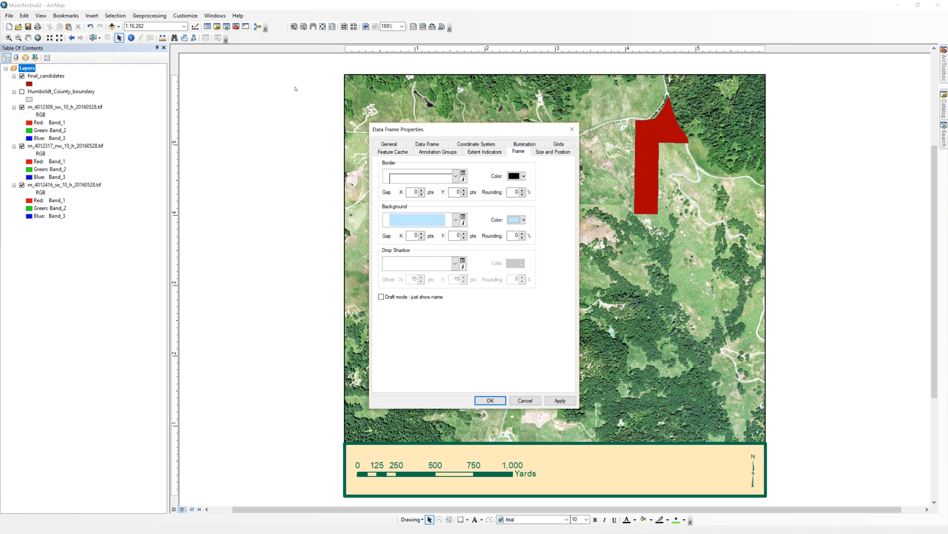
{"action": "left_click", "coordinate": [456, 176]}
{"action": "left_click", "coordinate": [425, 208]}
{"action": "left_click", "coordinate": [524, 176]}
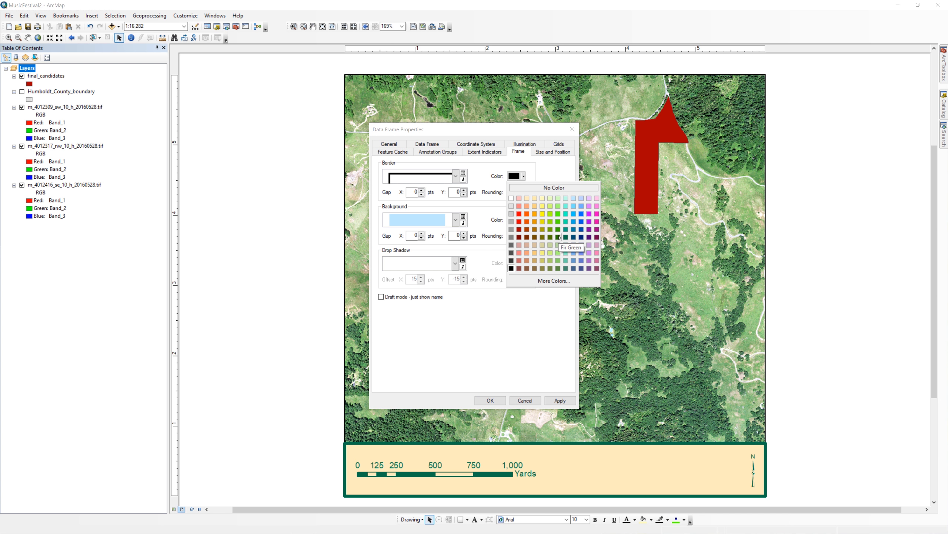
{"action": "left_click", "coordinate": [566, 237]}
{"action": "left_click", "coordinate": [490, 401]}
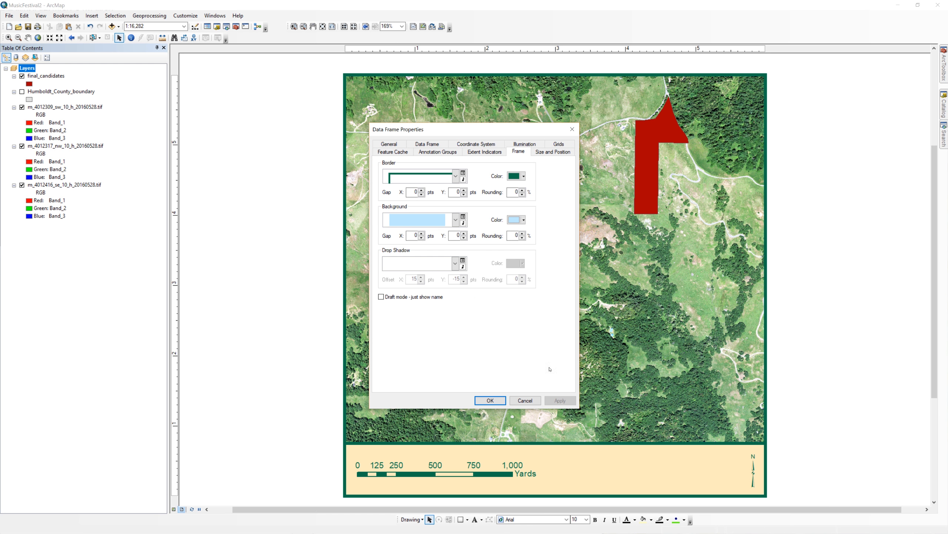
{"action": "left_click", "coordinate": [459, 223]}
{"action": "left_click", "coordinate": [262, 127]}
{"action": "left_click", "coordinate": [491, 400]}
Step: Symbolize the final_candidates layer with a hollow fill and a thick Solar Yellow outline
{"action": "double_click", "coordinate": [46, 76]}
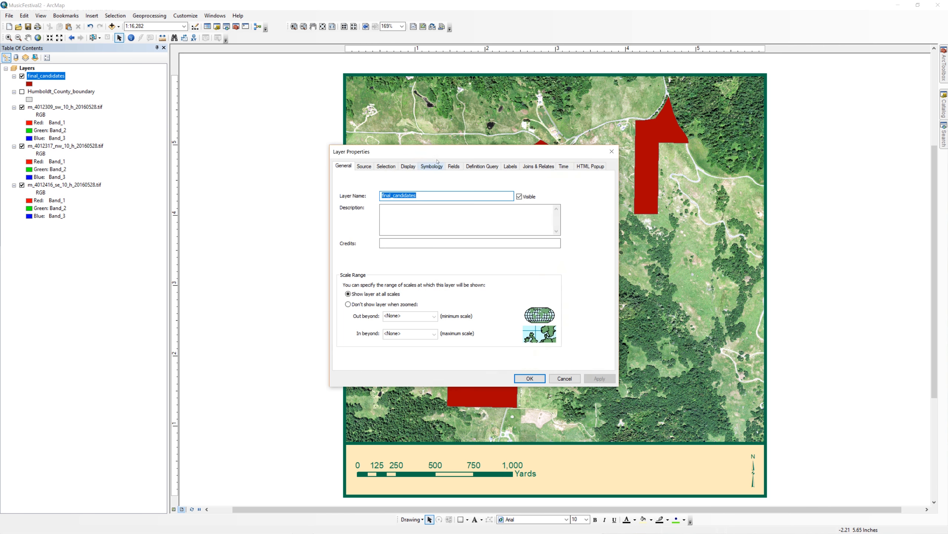
{"action": "left_click", "coordinate": [432, 166]}
{"action": "left_click", "coordinate": [415, 208]}
{"action": "left_click", "coordinate": [408, 284]}
{"action": "left_click", "coordinate": [585, 298]}
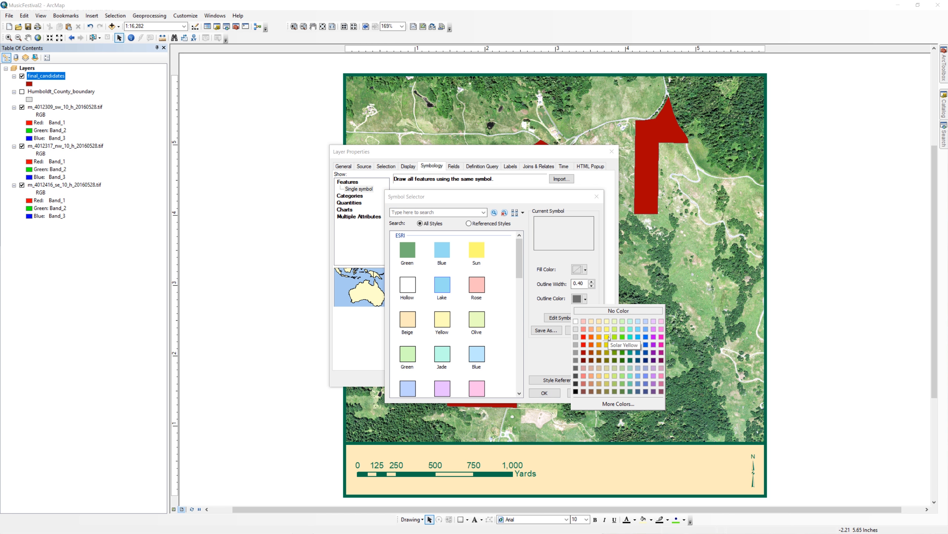
{"action": "left_click", "coordinate": [608, 338]}
{"action": "left_click", "coordinate": [544, 392]}
{"action": "left_click_drag", "start_coordinate": [559, 154], "coordinate": [377, 114]}
{"action": "left_click", "coordinate": [350, 339]}
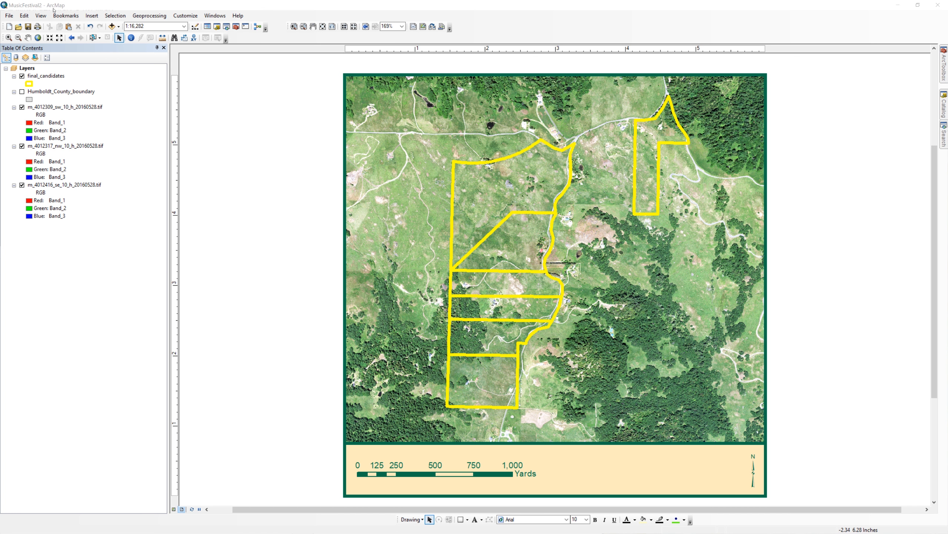
Step: Start a new legend that contains only the final_candidates layer
{"action": "left_click", "coordinate": [91, 15]}
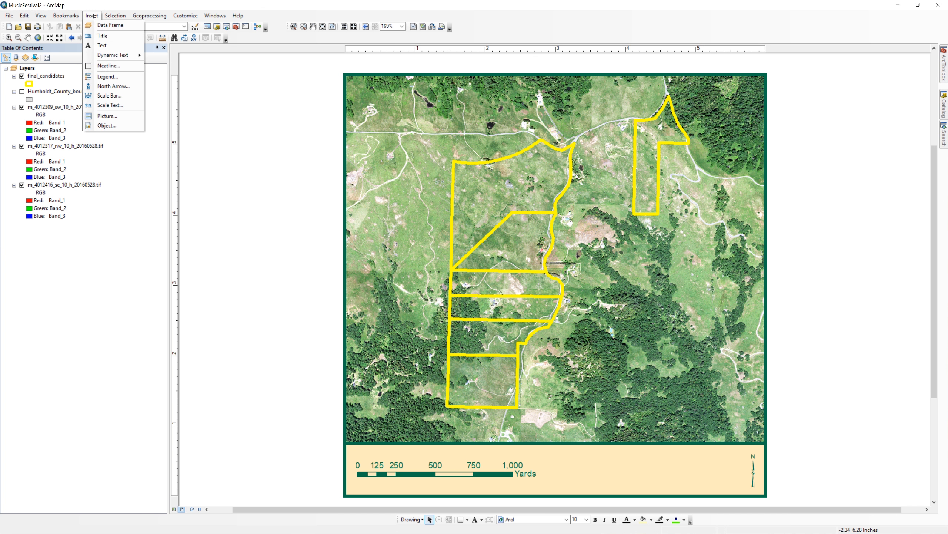
{"action": "left_click", "coordinate": [112, 81]}
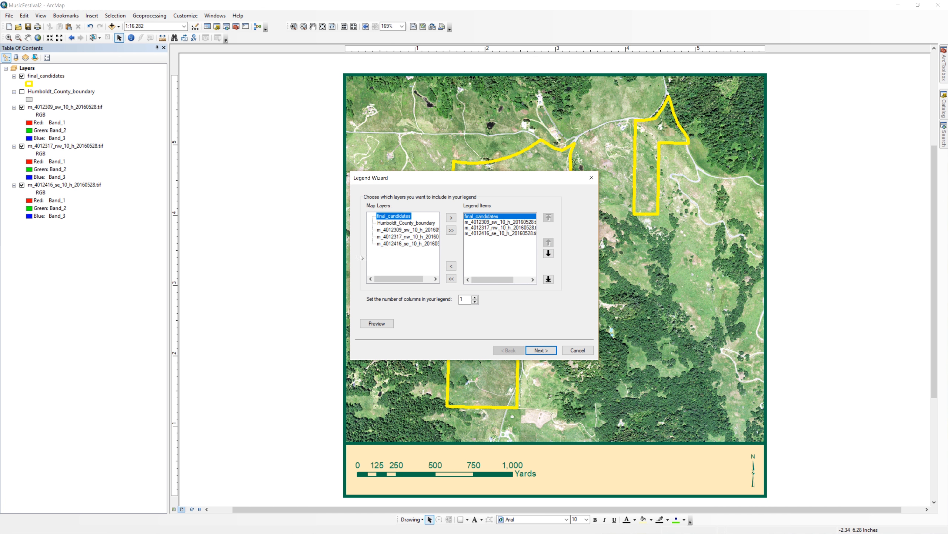
{"action": "left_click", "coordinate": [451, 278]}
{"action": "left_click", "coordinate": [394, 215]}
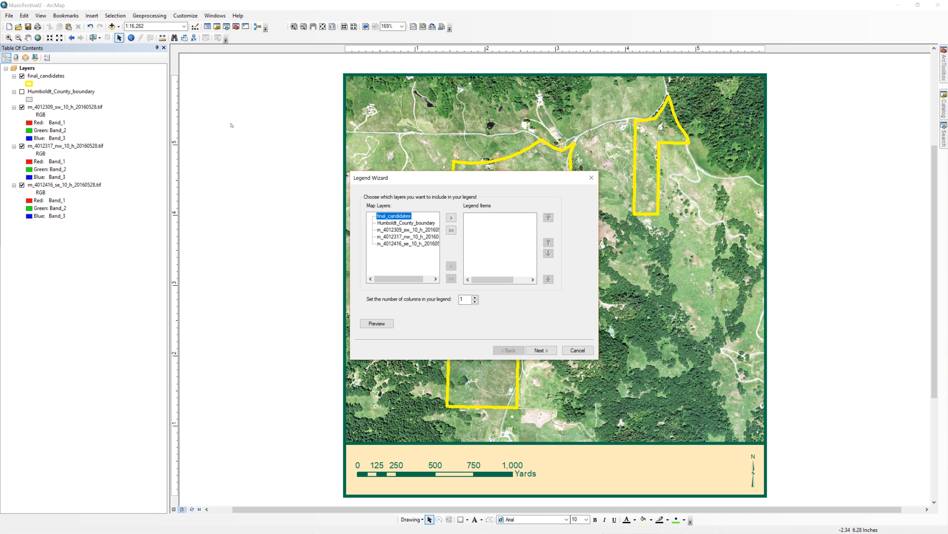
{"action": "left_click", "coordinate": [450, 218]}
{"action": "left_click", "coordinate": [541, 350]}
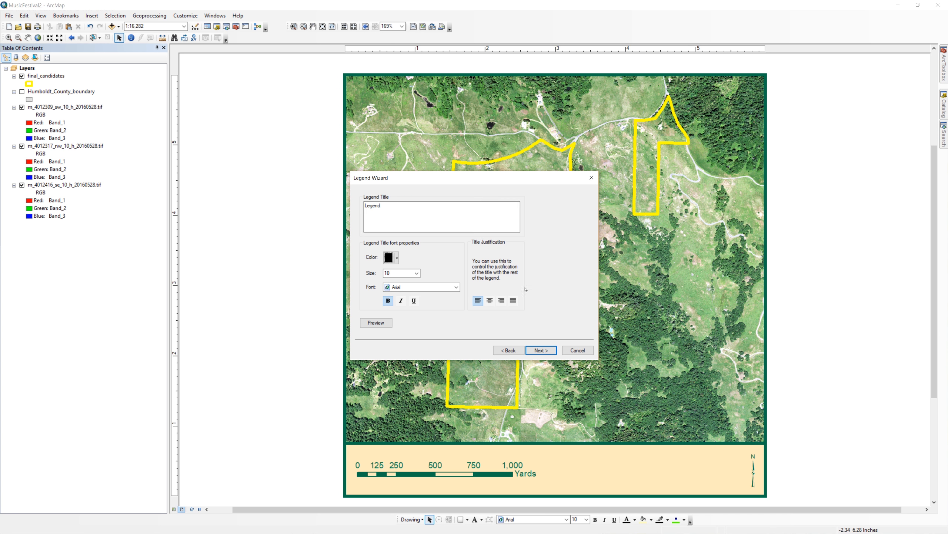
Step: Remove the legend title, finish the legend and place it in the tan rectangle between the scale bar and north arrow
{"action": "left_click_drag", "start_coordinate": [389, 204], "coordinate": [202, 114]}
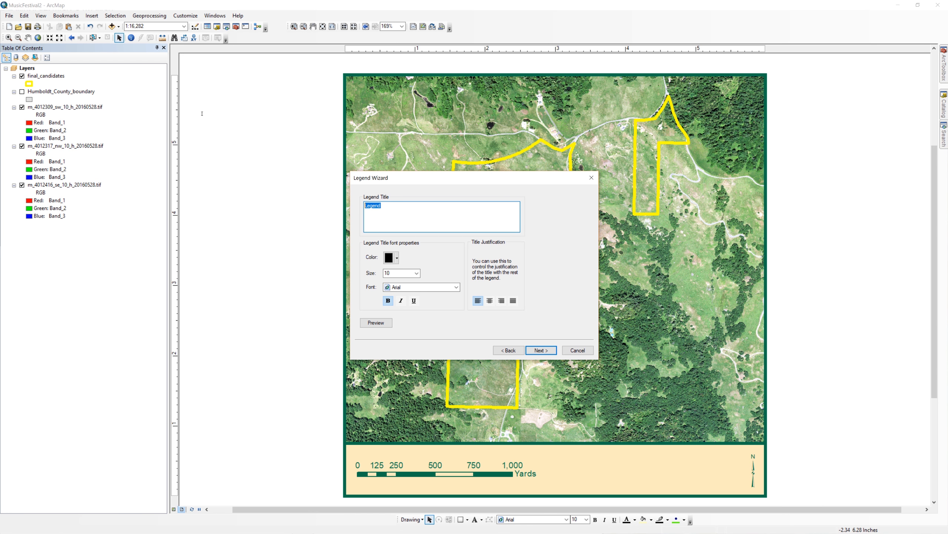
{"action": "key", "text": "BackSpace"}
{"action": "left_click", "coordinate": [540, 350]}
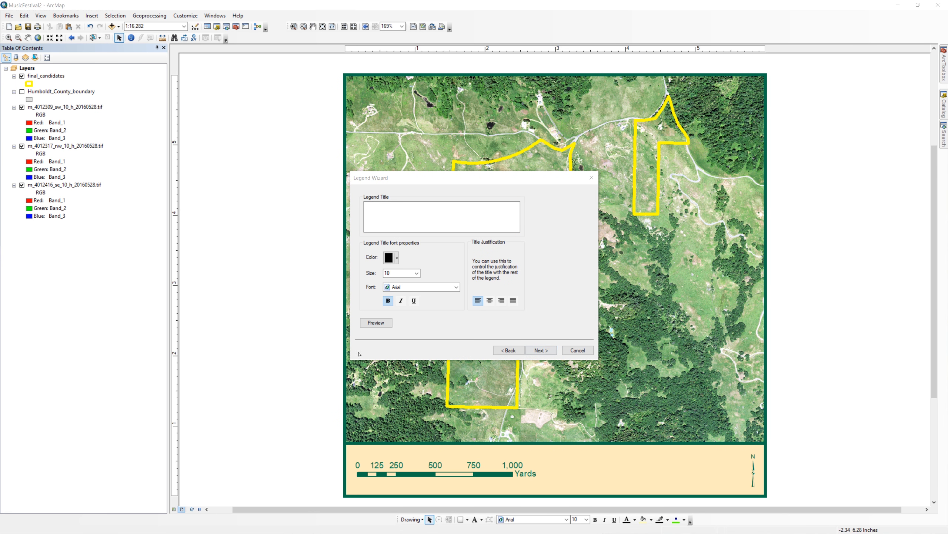
{"action": "key", "text": "Return"}
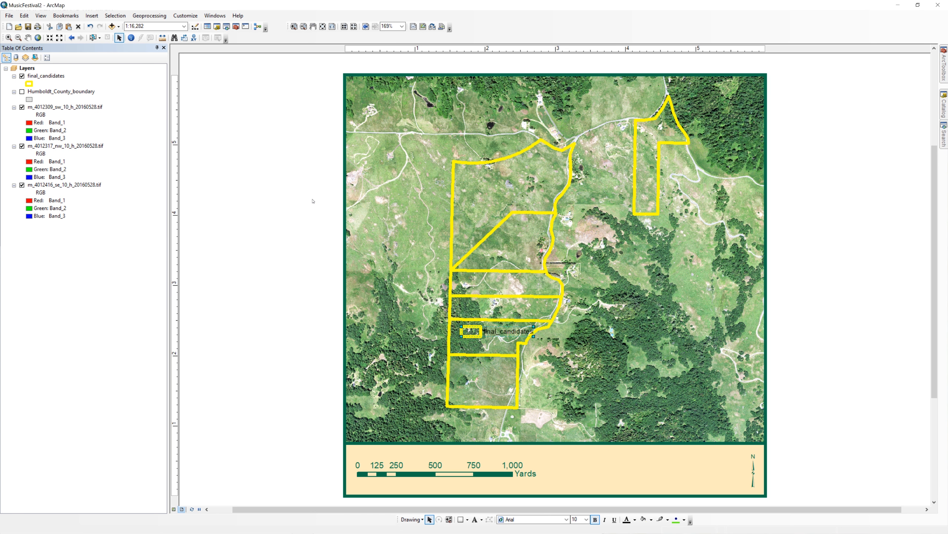
{"action": "left_click_drag", "start_coordinate": [518, 335], "coordinate": [622, 470]}
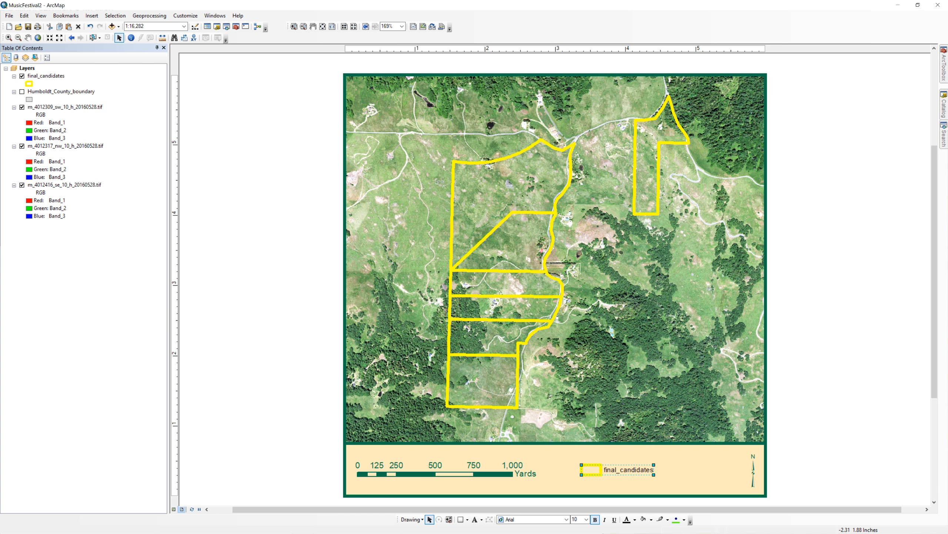
Step: Rename the final_candidates layer to Final Candidate Properties
{"action": "right_click", "coordinate": [55, 76]}
{"action": "left_click", "coordinate": [87, 255]}
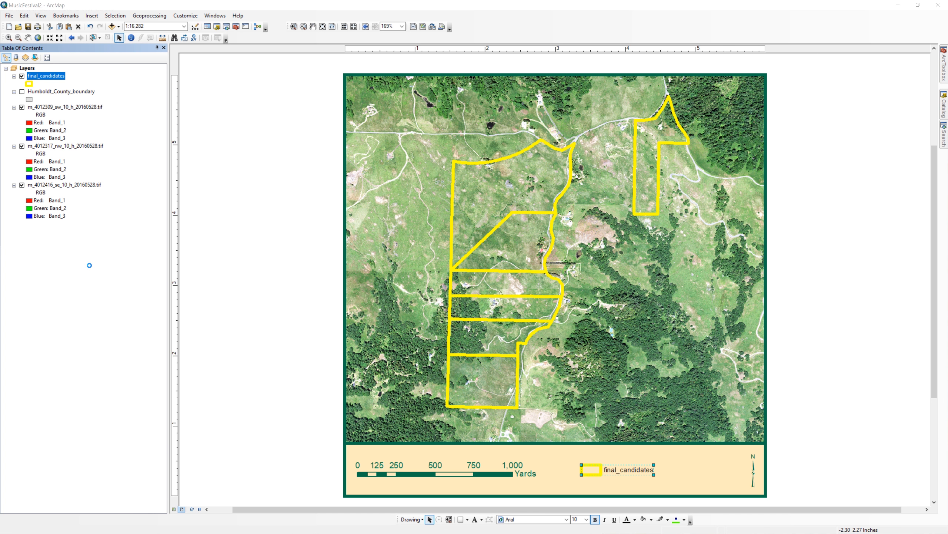
{"action": "type", "text": "Final Candidate Properties"}
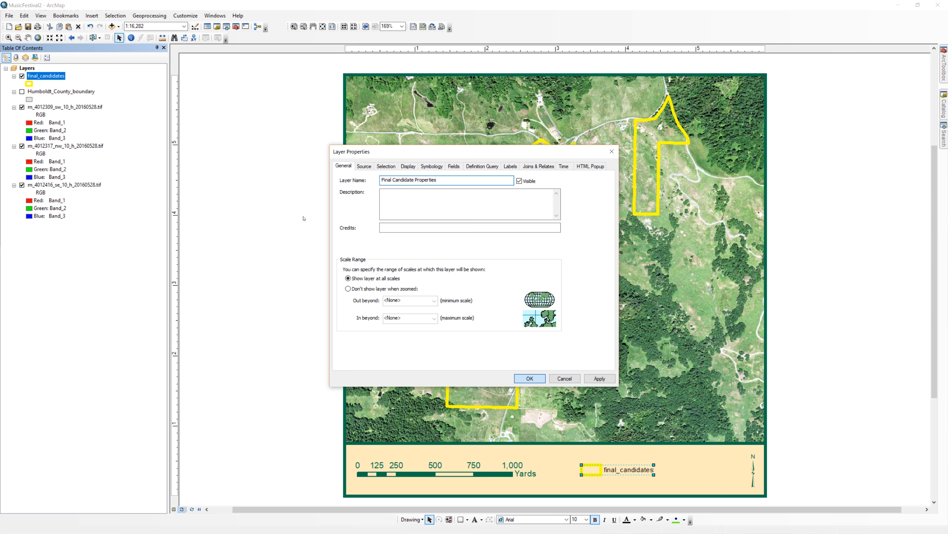
{"action": "key", "text": "Return"}
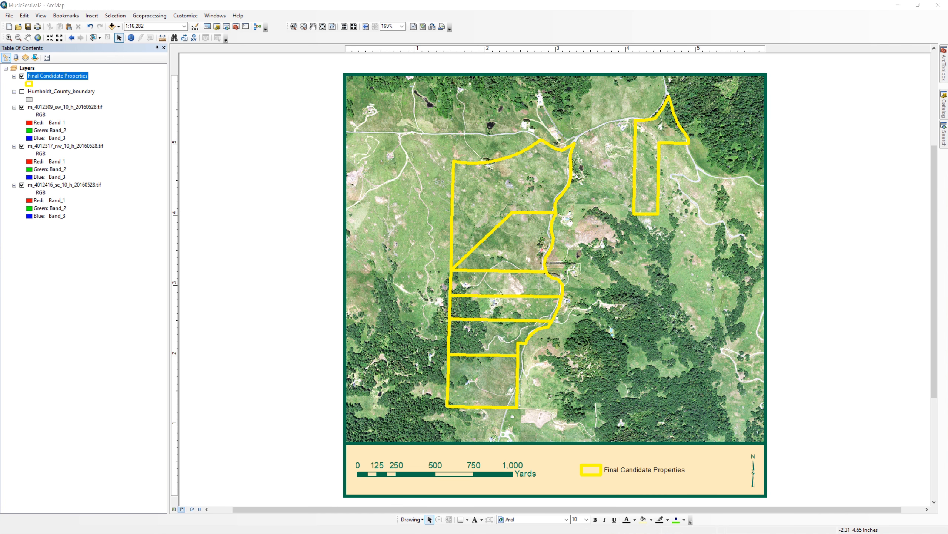
Step: Export the map to the final folder of MusicFestivalII as a 300 dpi PNG named Site Map 1
{"action": "left_click", "coordinate": [8, 16]}
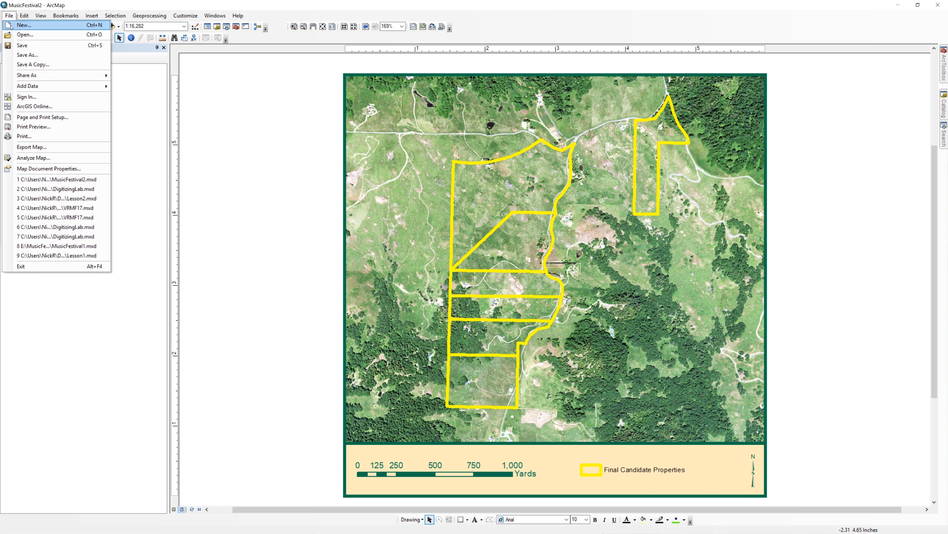
{"action": "left_click", "coordinate": [27, 144]}
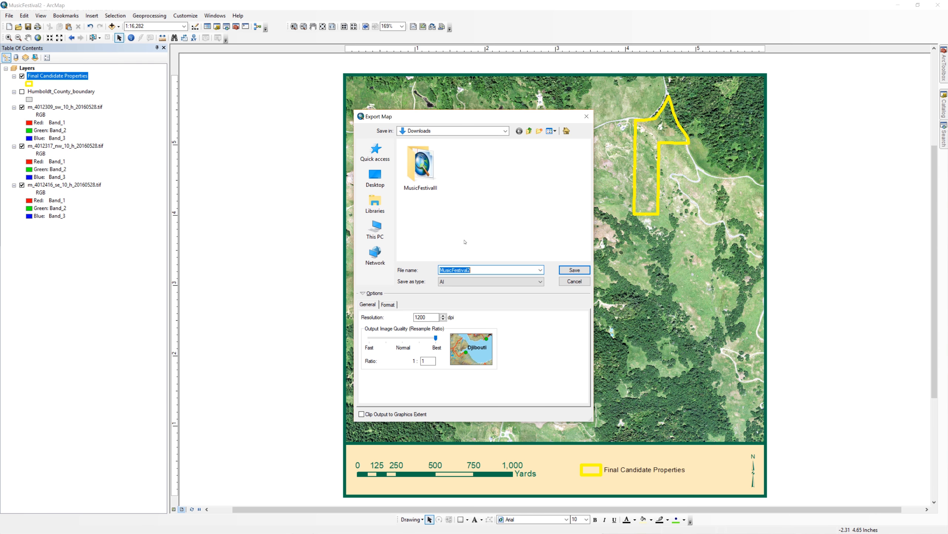
{"action": "double_click", "coordinate": [421, 165]}
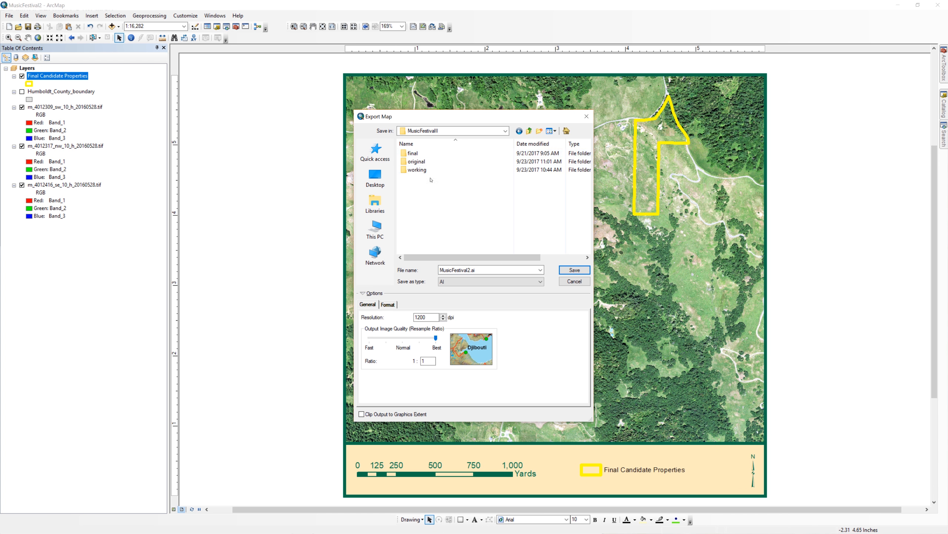
{"action": "left_click", "coordinate": [426, 153]}
{"action": "key", "text": "Return"}
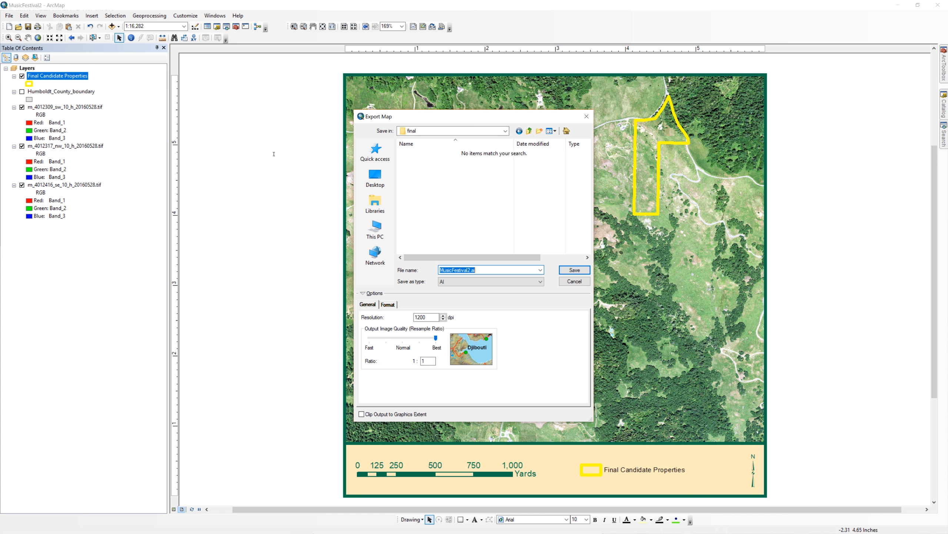
{"action": "type", "text": "Site Map 1"}
{"action": "left_click", "coordinate": [473, 281]}
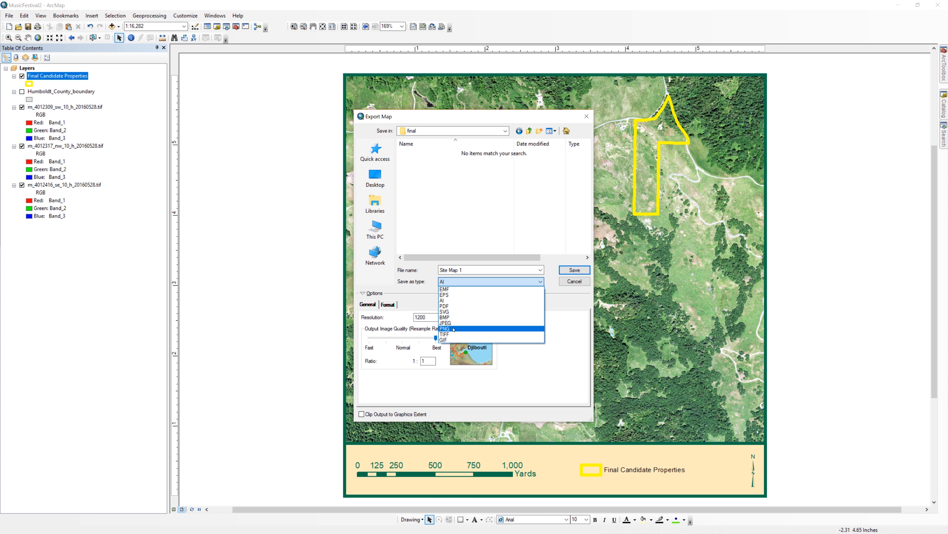
{"action": "key", "text": "Return"}
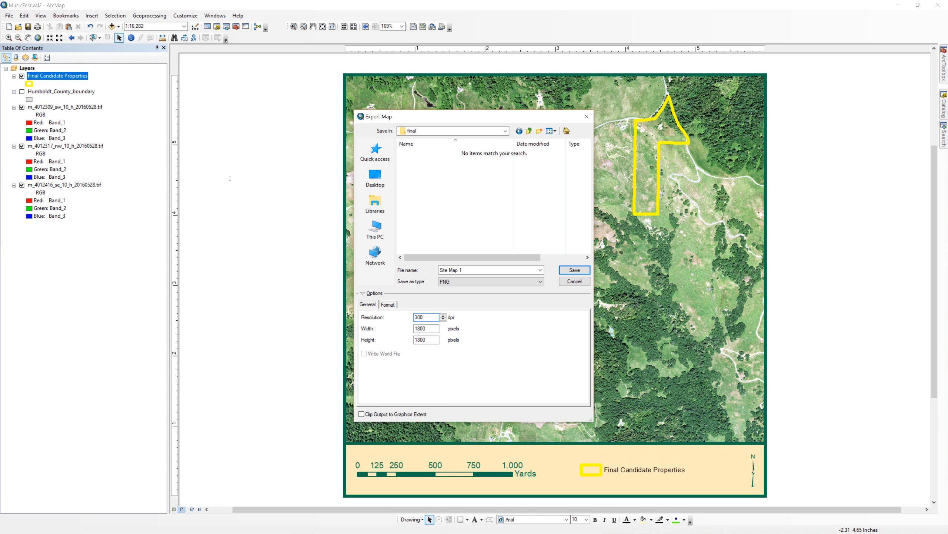
{"action": "left_click", "coordinate": [576, 268]}
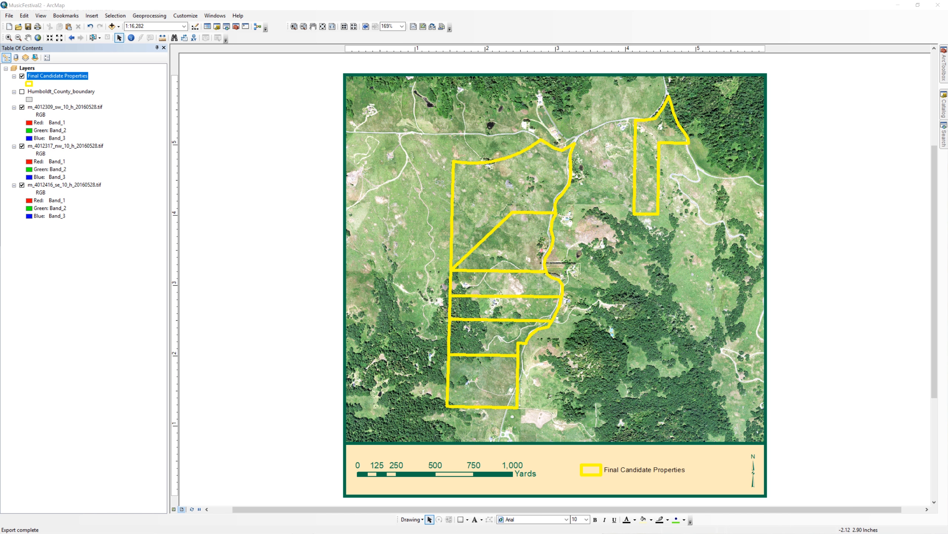
Step: Switch to File Explorer, check the exported Site Map 1 image in the final folder and return to ArcMap
{"action": "key", "text": "alt+Tab"}
{"action": "left_click", "coordinate": [475, 82]}
{"action": "double_click", "coordinate": [333, 108]}
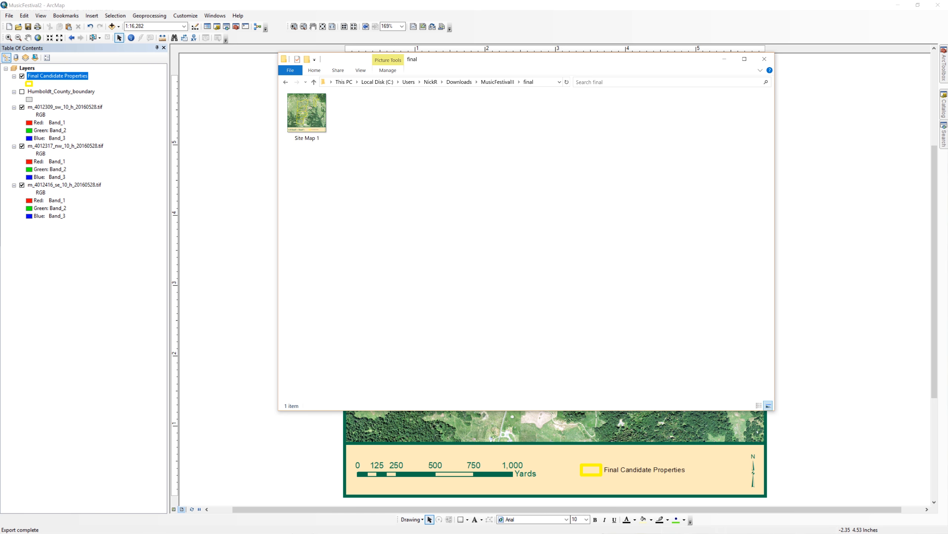
{"action": "left_click", "coordinate": [75, 294]}
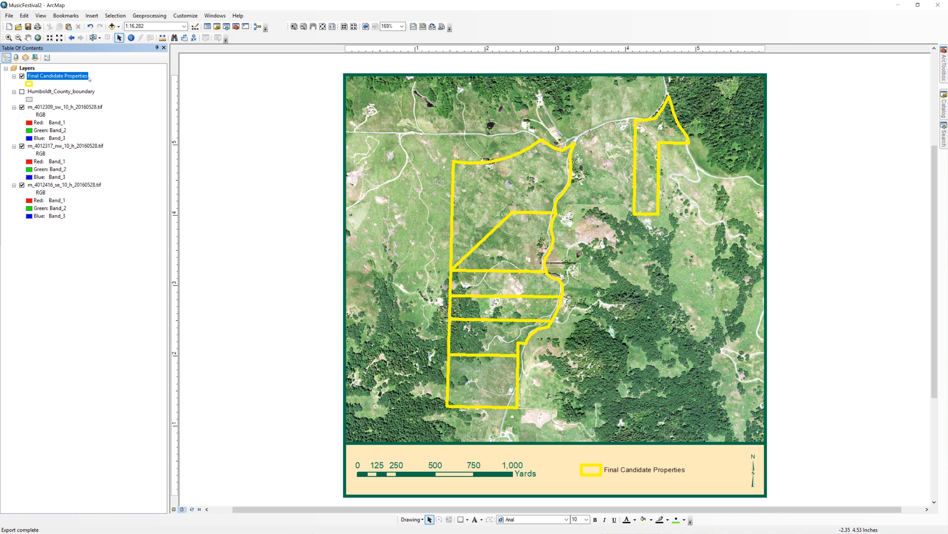
Step: Create a bookmark of the current map extent named Site Map 1
{"action": "left_click", "coordinate": [66, 16]}
{"action": "left_click", "coordinate": [74, 26]}
{"action": "type", "text": "Site Map 1"}
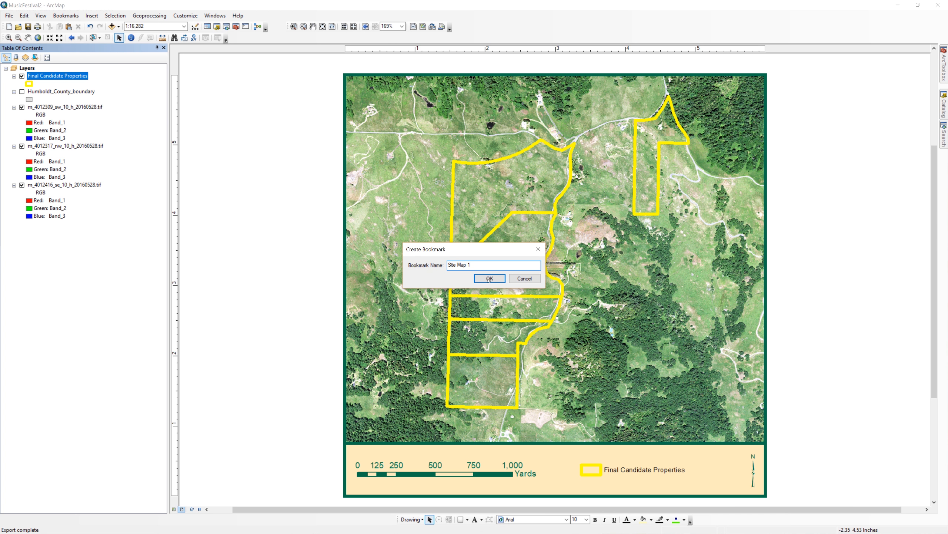
{"action": "left_click", "coordinate": [483, 279]}
Step: Zoom the map to the Final Candidate Properties layer
{"action": "right_click", "coordinate": [70, 76]}
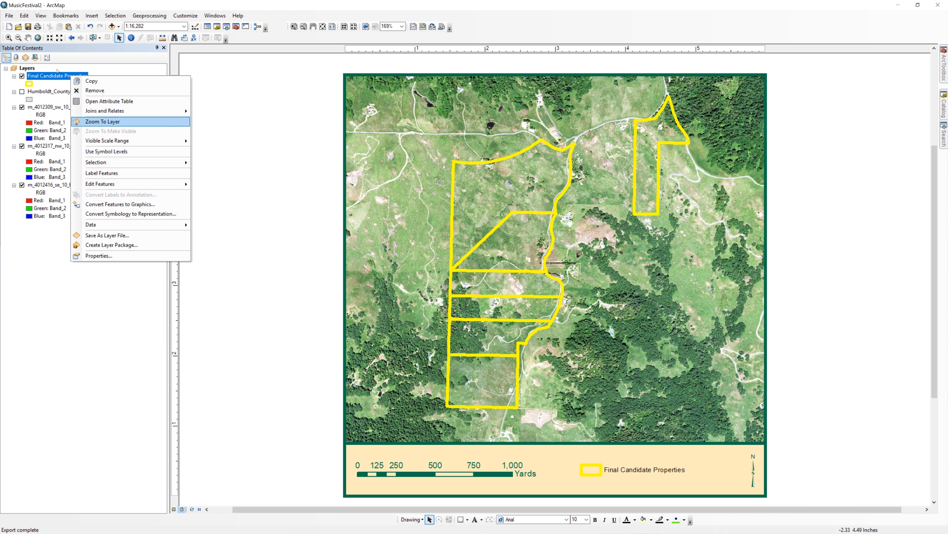
{"action": "left_click", "coordinate": [100, 122]}
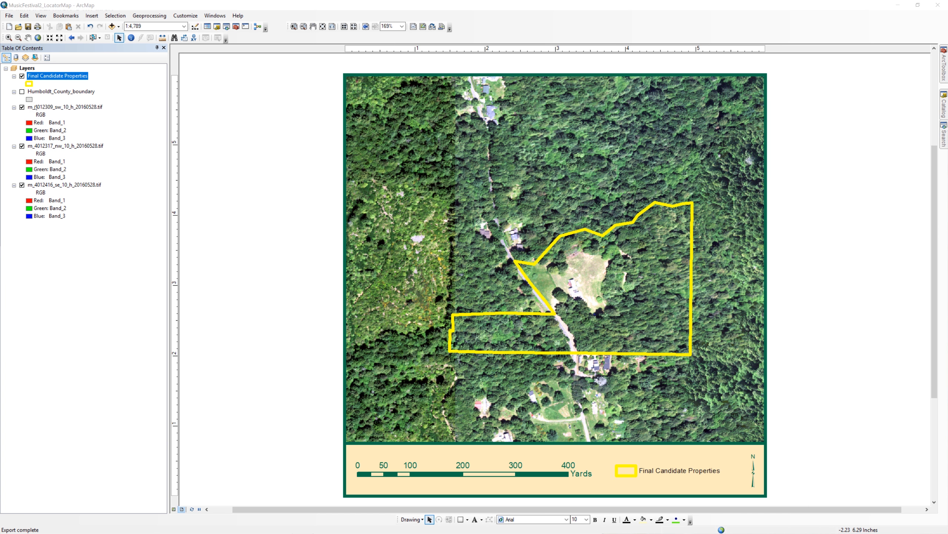
Step: Zoom to the extent of the Humboldt_County_boundary layer and make that layer visible
{"action": "right_click", "coordinate": [59, 91]}
{"action": "left_click", "coordinate": [86, 137]}
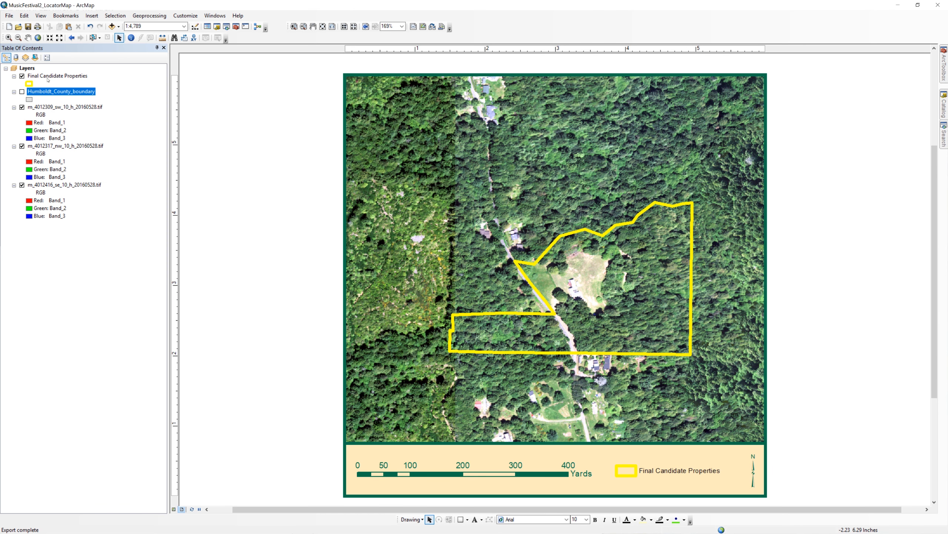
{"action": "left_click", "coordinate": [22, 91]}
Step: Remove the three NAIP raster layers ending in 20160528.tif from the map
{"action": "right_click", "coordinate": [48, 107]}
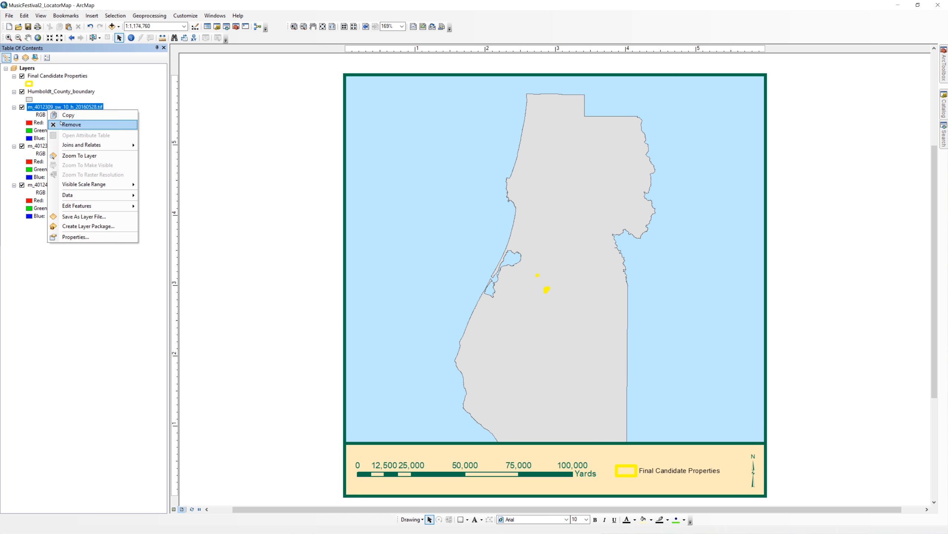
{"action": "left_click", "coordinate": [71, 123]}
{"action": "right_click", "coordinate": [60, 107]}
{"action": "left_click", "coordinate": [85, 123]}
{"action": "right_click", "coordinate": [61, 108]}
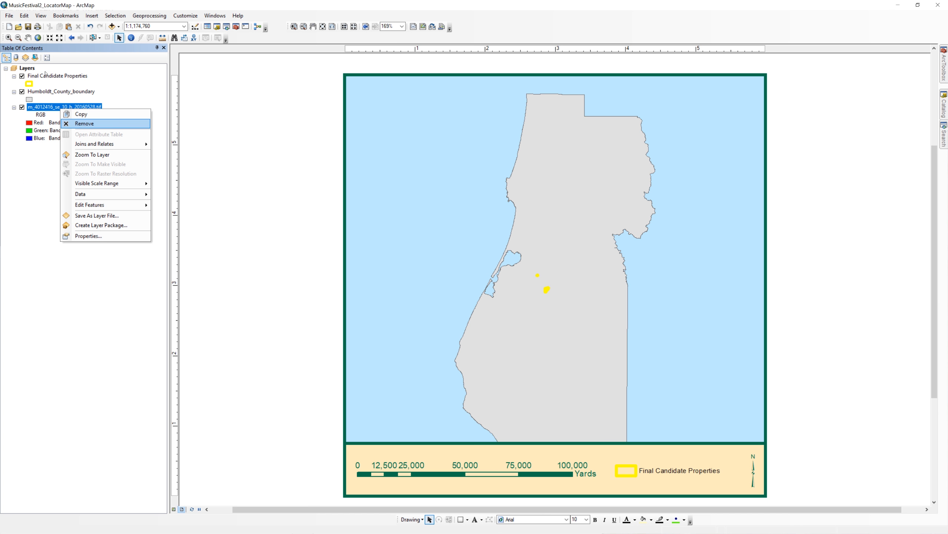
{"action": "left_click", "coordinate": [84, 123]}
Step: Frame the locator map closer on the county's coast and bay together with the candidate properties
{"action": "left_click", "coordinate": [9, 37]}
{"action": "left_click_drag", "start_coordinate": [422, 146], "coordinate": [612, 375]}
{"action": "left_click", "coordinate": [29, 38]}
{"action": "mouse_move", "coordinate": [574, 324]}
{"action": "left_mouse_down"}
{"action": "mouse_move", "coordinate": [610, 280]}
{"action": "mouse_move", "coordinate": [611, 294]}
{"action": "mouse_move", "coordinate": [662, 319]}
{"action": "left_mouse_up"}
Step: Draw a rectangle about 0.64 by 0.72 inches around the candidate properties, with no fill and a purple outline
{"action": "left_click", "coordinate": [461, 520]}
{"action": "right_click", "coordinate": [646, 292]}
{"action": "left_click", "coordinate": [668, 444]}
{"action": "left_click", "coordinate": [405, 209]}
{"action": "left_click", "coordinate": [449, 253]}
{"action": "left_click", "coordinate": [518, 307]}
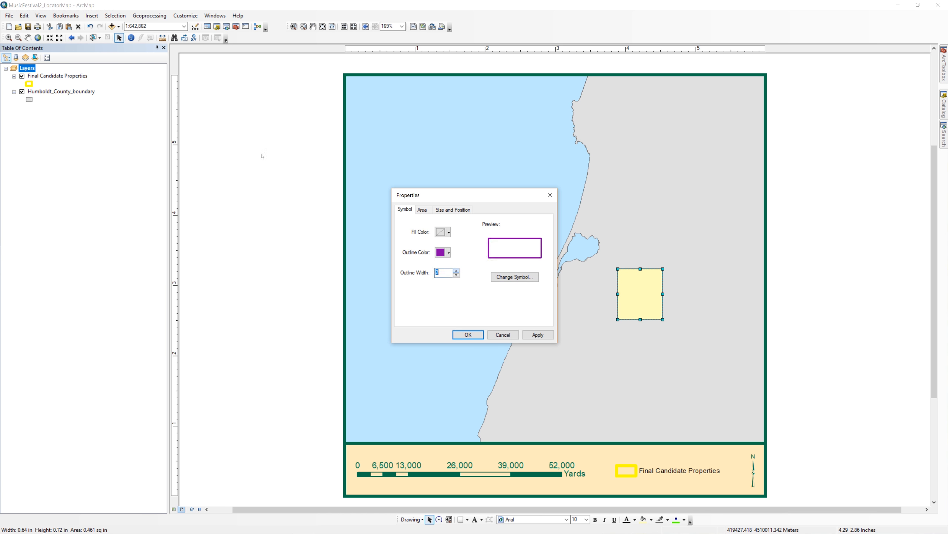
{"action": "left_click", "coordinate": [457, 270]}
{"action": "left_click", "coordinate": [471, 335]}
Step: Restyle the Final Candidate Properties layer with a solid dark green fill and without the thick yellow outline
{"action": "left_click", "coordinate": [22, 76]}
{"action": "left_click", "coordinate": [22, 76]}
{"action": "left_click", "coordinate": [29, 84]}
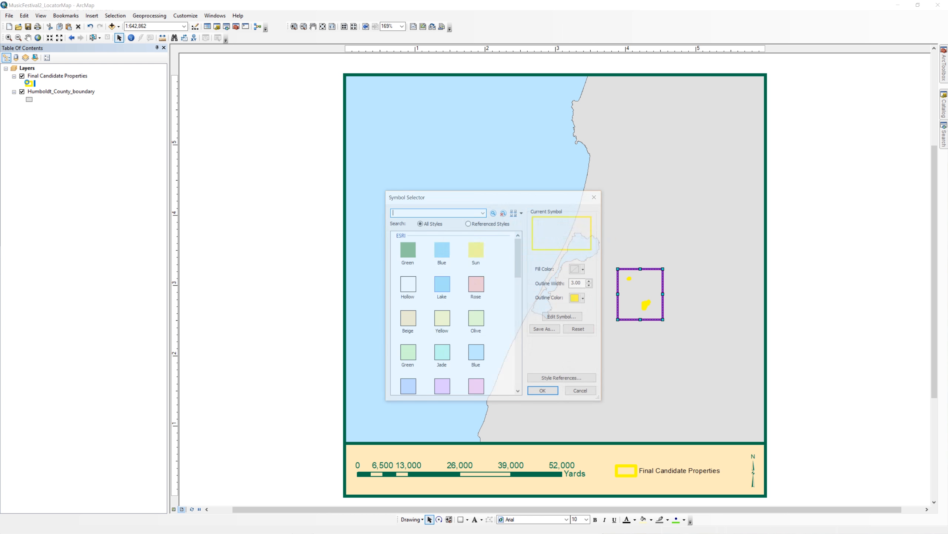
{"action": "double_click", "coordinate": [579, 283]}
{"action": "type", "text": "1"}
{"action": "key", "text": "Return"}
{"action": "left_click", "coordinate": [585, 269]}
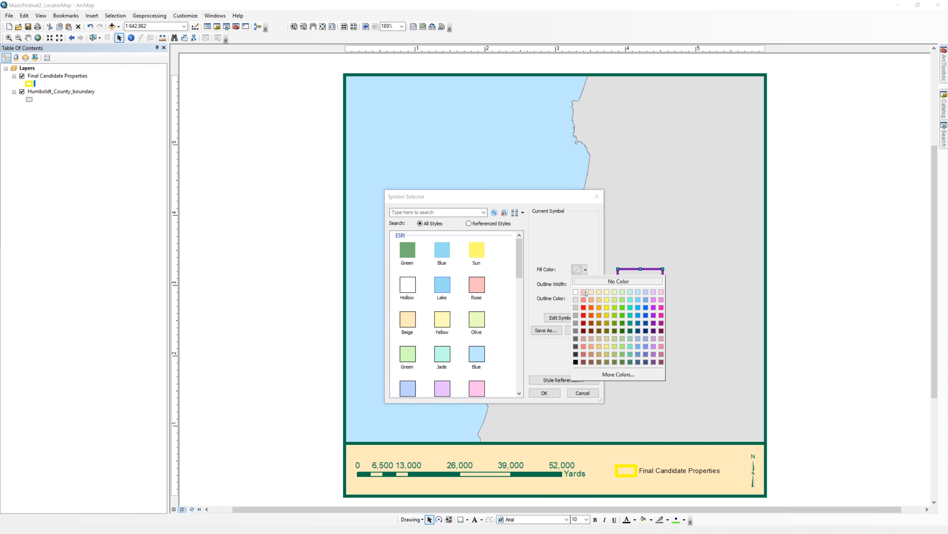
{"action": "left_click", "coordinate": [620, 329]}
{"action": "left_click", "coordinate": [544, 392]}
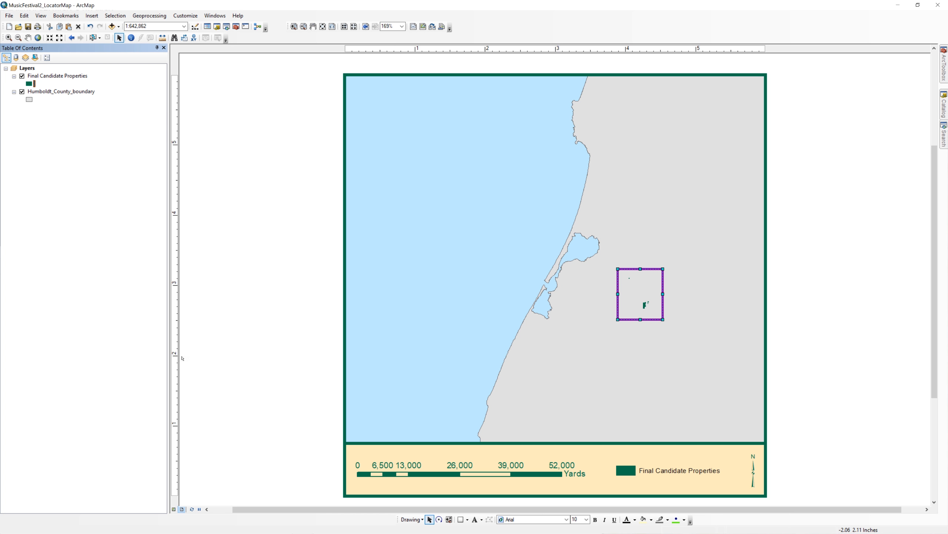
Step: Draw two circular city markers, about 0.10 inch in radius southeast of the bay and about 0.09 inch north of it
{"action": "left_click", "coordinate": [467, 519]}
{"action": "left_click", "coordinate": [477, 463]}
{"action": "left_click_drag", "start_coordinate": [572, 270], "coordinate": [578, 275]}
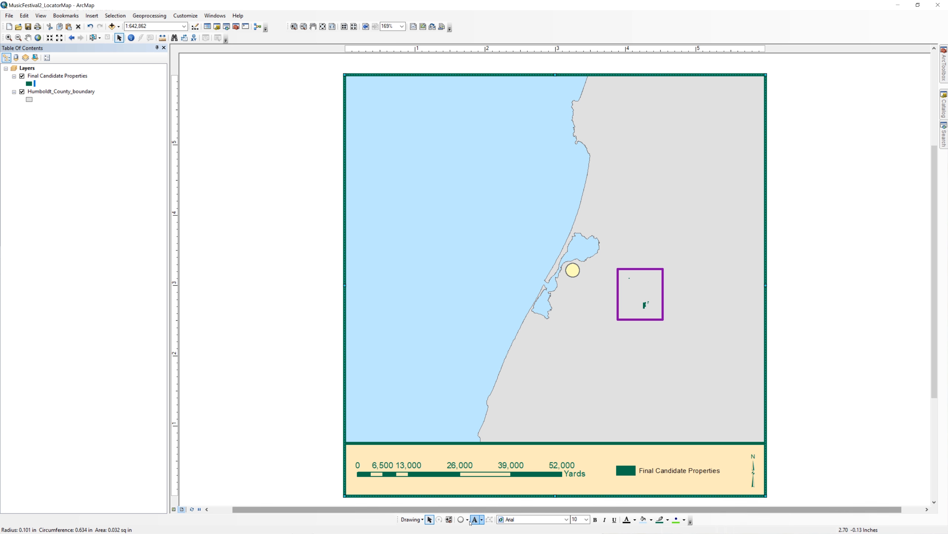
{"action": "left_click_drag", "start_coordinate": [596, 223], "coordinate": [601, 228]}
Step: Give the two circular city markers a gray fill and a white outline
{"action": "double_click", "coordinate": [596, 223]}
{"action": "left_click", "coordinate": [441, 292]}
{"action": "left_click", "coordinate": [449, 253]}
{"action": "left_click", "coordinate": [441, 272]}
{"action": "left_click", "coordinate": [538, 335]}
{"action": "left_click", "coordinate": [468, 335]}
{"action": "right_click", "coordinate": [597, 222]}
{"action": "left_click", "coordinate": [622, 373]}
{"action": "left_click", "coordinate": [449, 232]}
{"action": "left_click", "coordinate": [441, 287]}
{"action": "left_click", "coordinate": [449, 253]}
{"action": "left_click", "coordinate": [441, 277]}
{"action": "left_click", "coordinate": [538, 335]}
{"action": "left_click", "coordinate": [448, 232]}
{"action": "left_click", "coordinate": [441, 293]}
{"action": "left_click", "coordinate": [547, 194]}
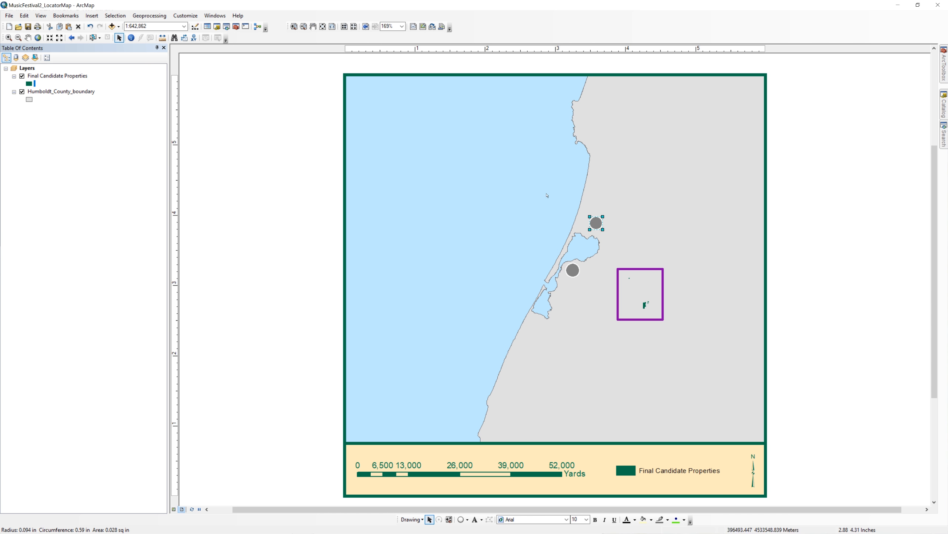
Step: Add the text label Arcata beside the northern city marker and Eureka beside the southern one
{"action": "left_click", "coordinate": [481, 519]}
{"action": "left_click", "coordinate": [498, 450]}
{"action": "left_click", "coordinate": [609, 213]}
{"action": "type", "text": "Arcata"}
{"action": "key", "text": "Return"}
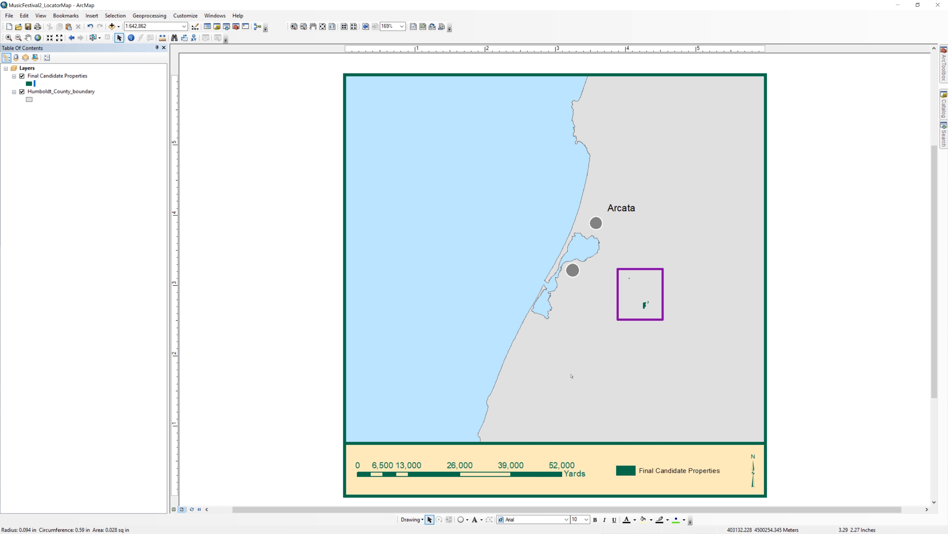
{"action": "left_click", "coordinate": [580, 281]}
{"action": "type", "text": "Eureka"}
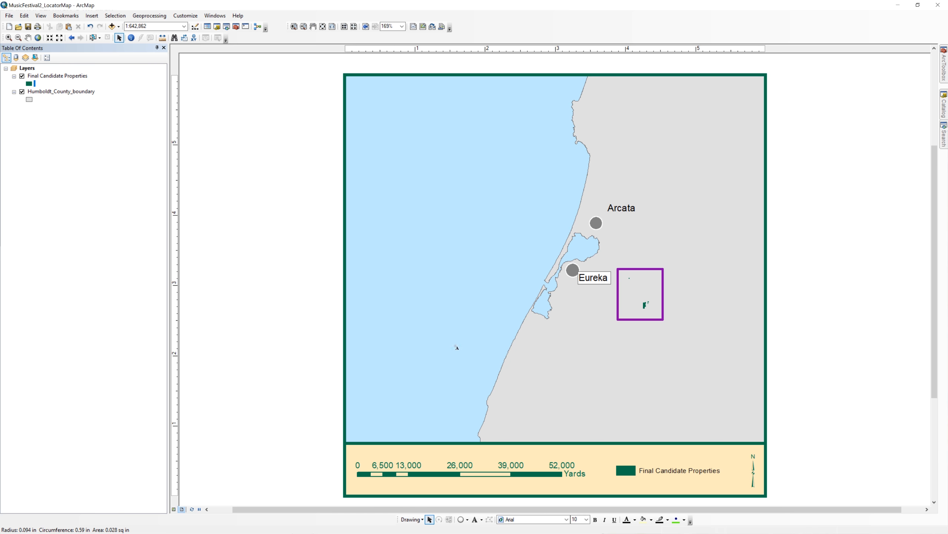
{"action": "key", "text": "Return"}
Step: Move the Eureka label slightly lower and the Arcata label closer to its city marker
{"action": "left_click_drag", "start_coordinate": [594, 278], "coordinate": [594, 281]}
{"action": "double_click", "coordinate": [593, 280]}
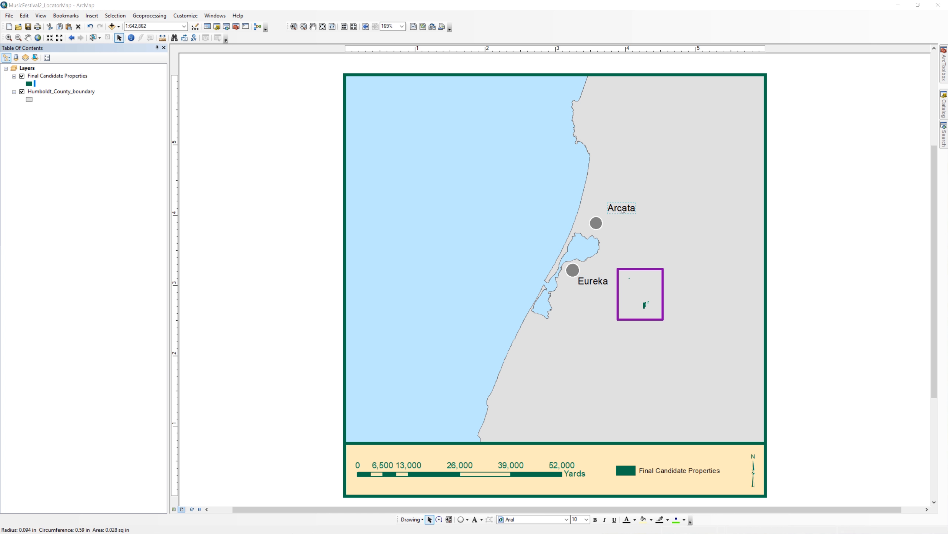
{"action": "key", "text": "Escape"}
{"action": "left_click_drag", "start_coordinate": [621, 208], "coordinate": [616, 210]}
Step: Add the text Pacific Ocean over the sea and style it in blue italic Times lettering
{"action": "left_click", "coordinate": [477, 519]}
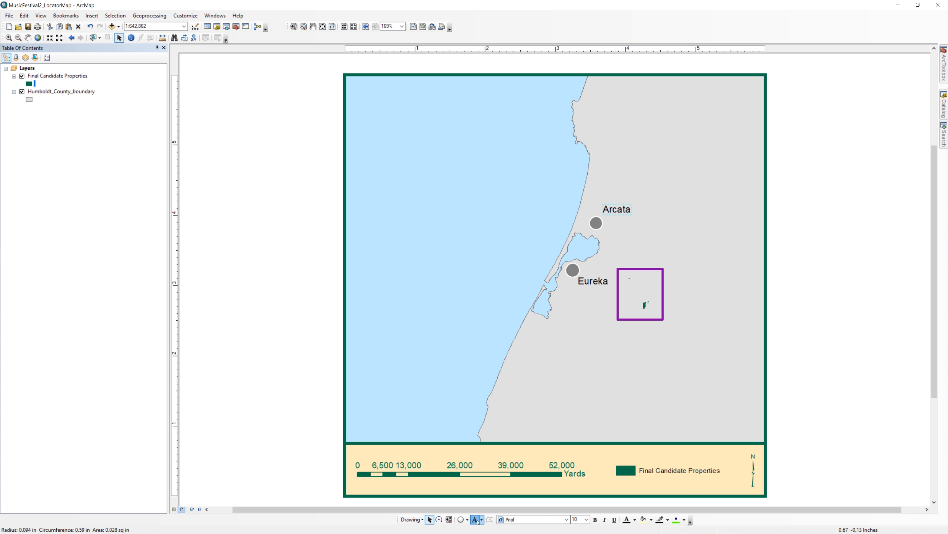
{"action": "left_click", "coordinate": [437, 258]}
{"action": "type", "text": "Pacific Ocean"}
{"action": "double_click", "coordinate": [466, 253]}
{"action": "left_click", "coordinate": [518, 324]}
{"action": "left_click", "coordinate": [592, 281]}
{"action": "left_click", "coordinate": [566, 266]}
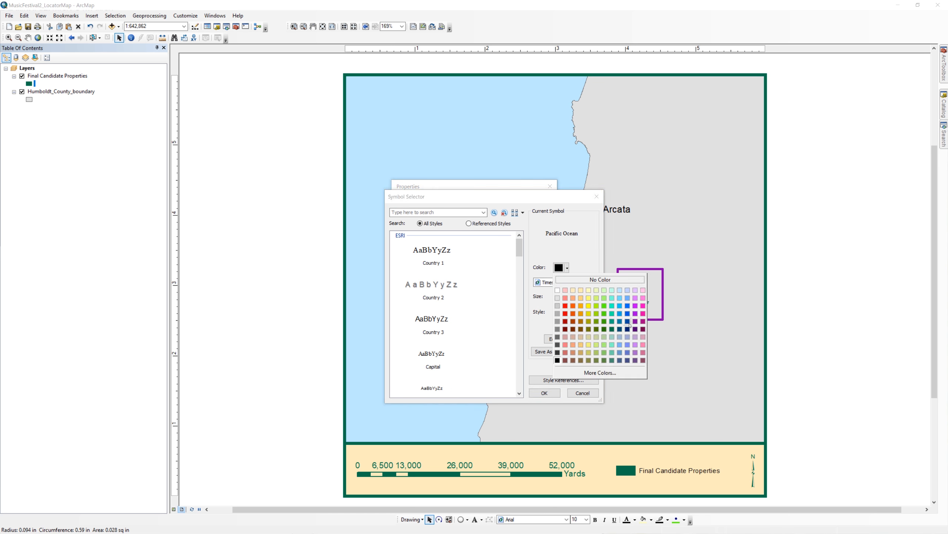
{"action": "left_click", "coordinate": [617, 321]}
{"action": "left_click", "coordinate": [545, 392]}
{"action": "left_click", "coordinate": [468, 343]}
{"action": "double_click", "coordinate": [454, 235]}
{"action": "left_click", "coordinate": [483, 343]}
Step: Set the scale bar's division units to Miles
{"action": "key", "text": "Tab"}
{"action": "left_click", "coordinate": [482, 286]}
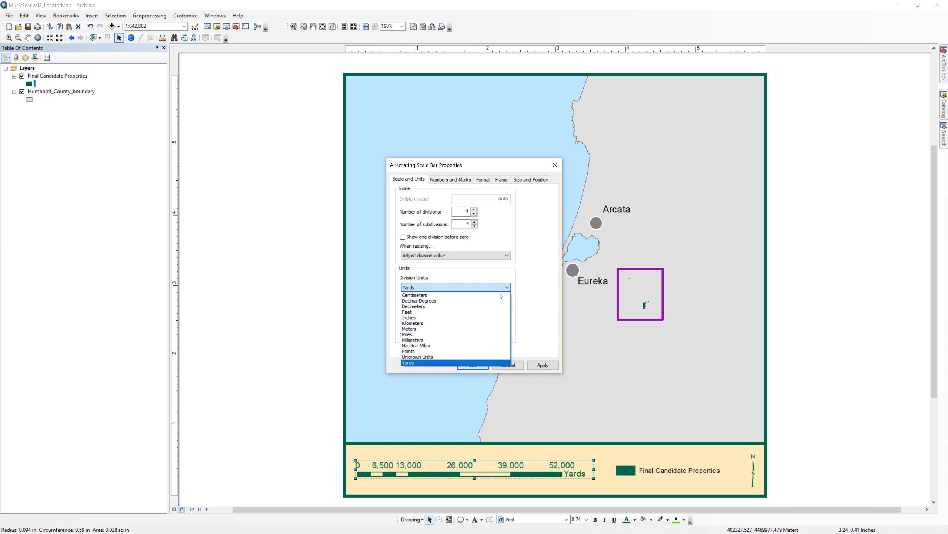
{"action": "left_click", "coordinate": [459, 334]}
{"action": "left_click", "coordinate": [540, 361]}
{"action": "left_click", "coordinate": [474, 362]}
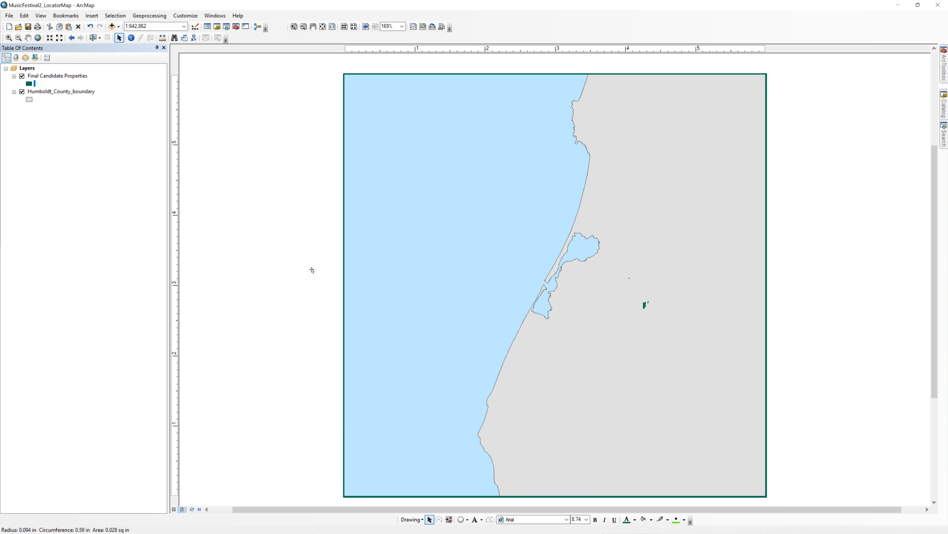
{"action": "left_click", "coordinate": [300, 269]}
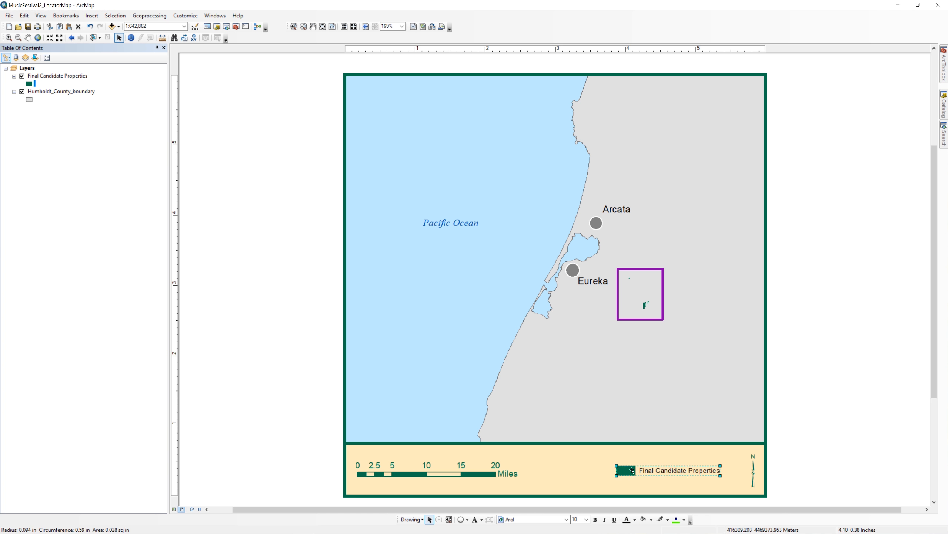
Step: Export the map to the final folder as a 300 dpi PNG named Locator Map
{"action": "left_click", "coordinate": [9, 16]}
{"action": "left_click", "coordinate": [43, 148]}
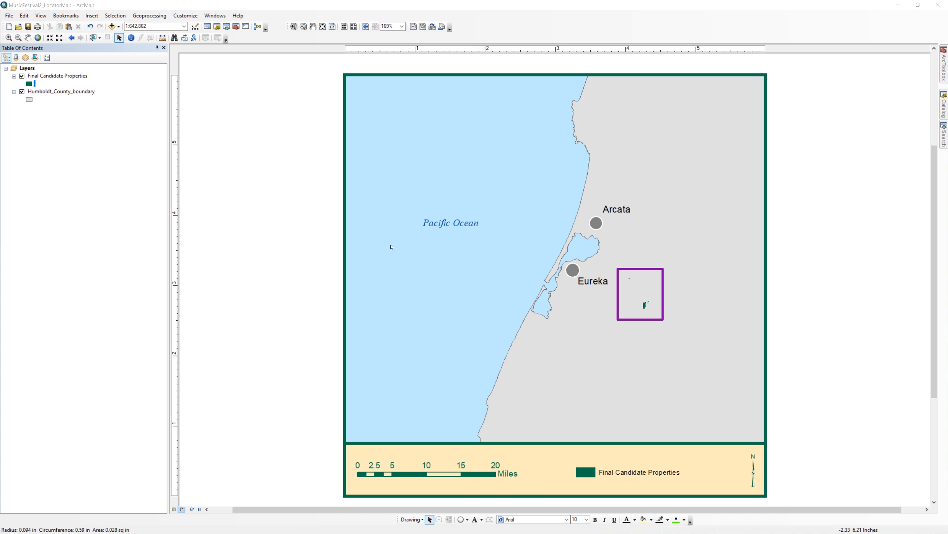
{"action": "type", "text": "Locator Map"}
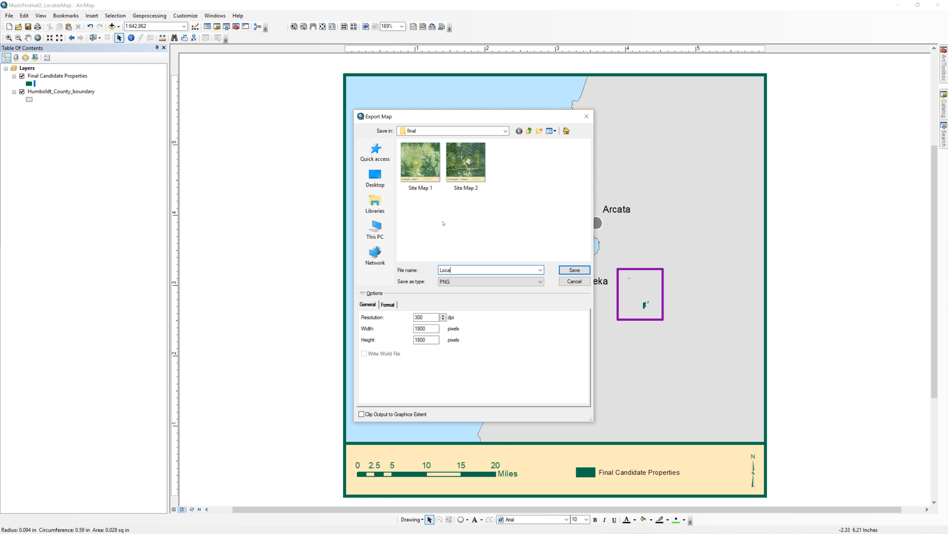